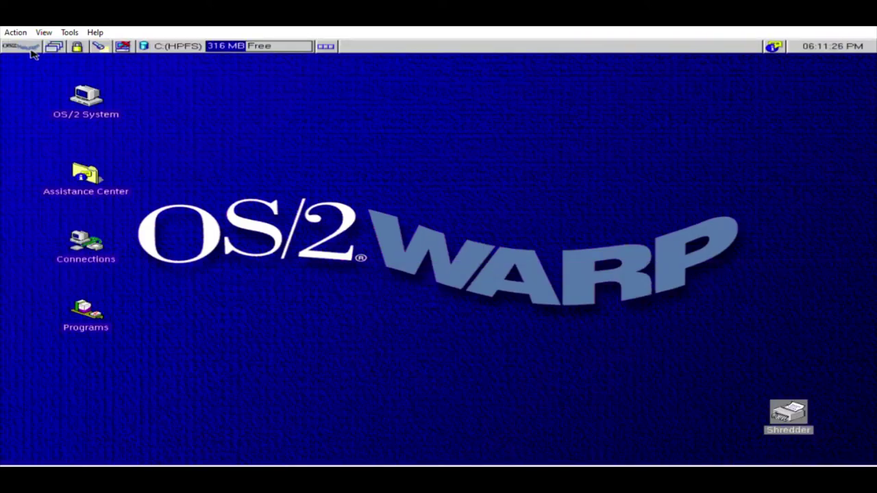
- Open an OS/2 Window prompt from the Command Prompts folder in OS/2 System and run ver /r
{"action": "double_click", "coordinate": [81, 98]}
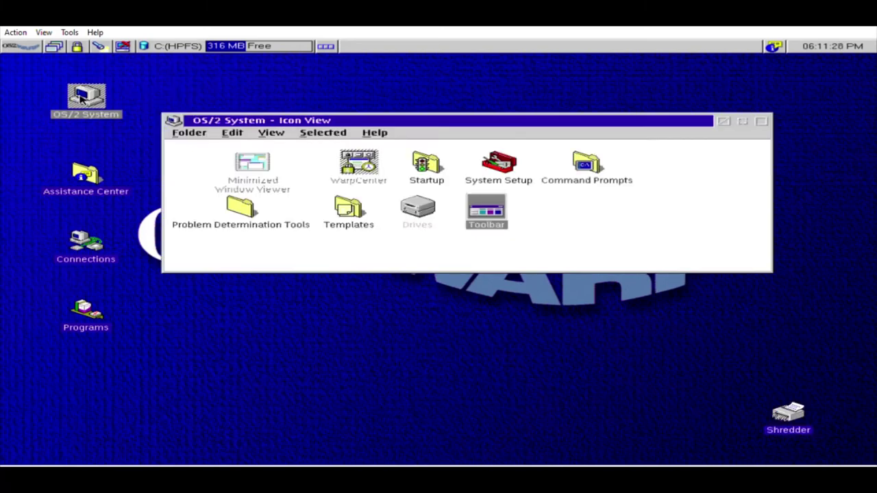
{"action": "double_click", "coordinate": [578, 163]}
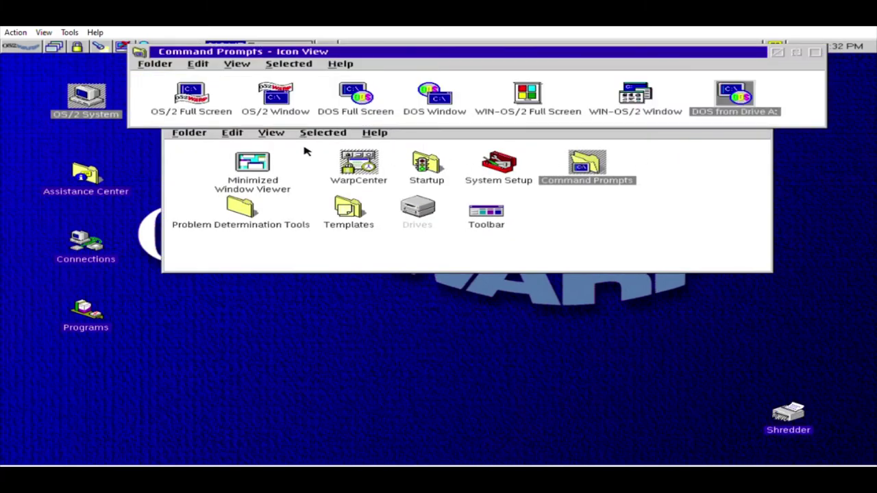
{"action": "double_click", "coordinate": [284, 112]}
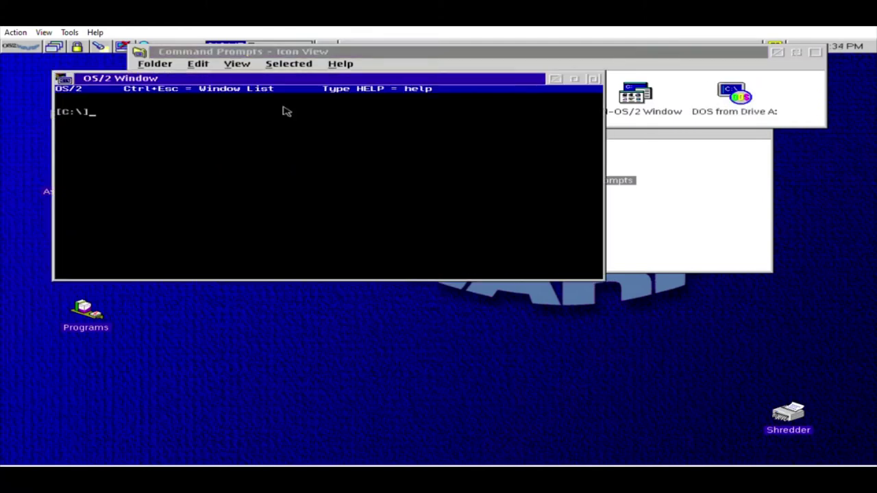
{"action": "type", "text": "ver /r"}
{"action": "key", "text": "Return"}
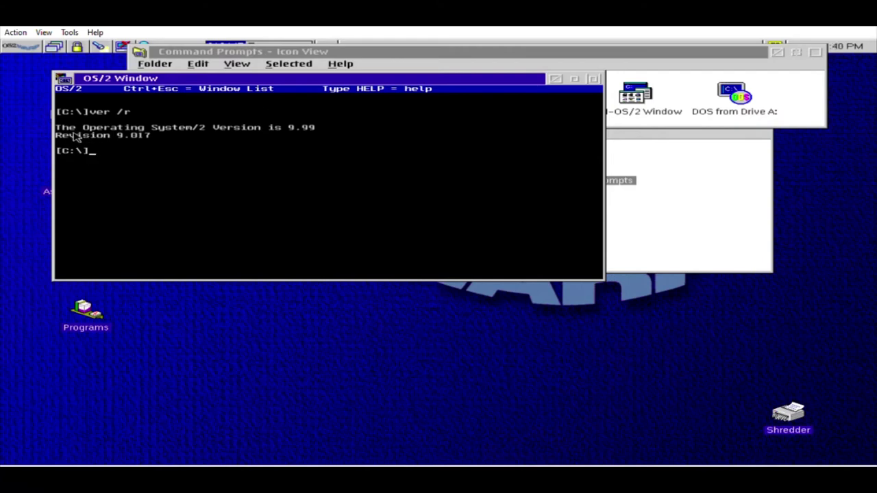
- Mark the revision line in the version output and close the OS/2 Window session
{"action": "left_click_drag", "start_coordinate": [75, 135], "coordinate": [145, 135]}
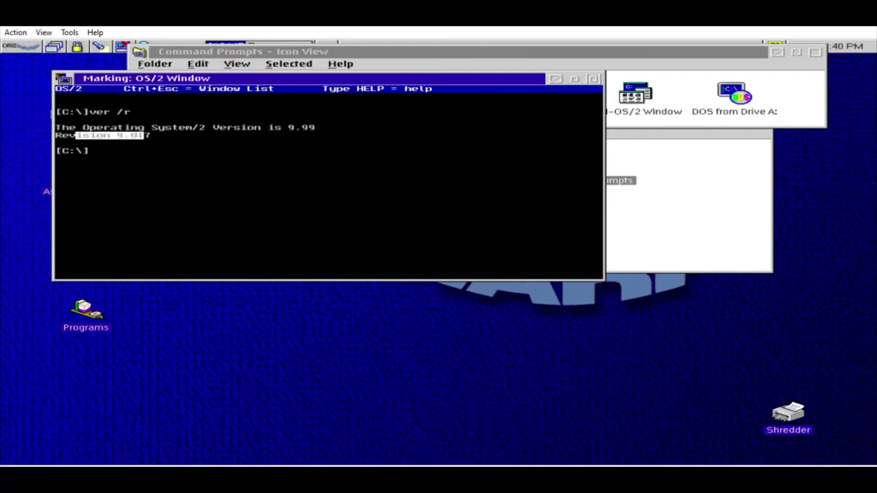
{"action": "left_click_drag", "start_coordinate": [147, 135], "coordinate": [157, 135]}
{"action": "left_click", "coordinate": [555, 79]}
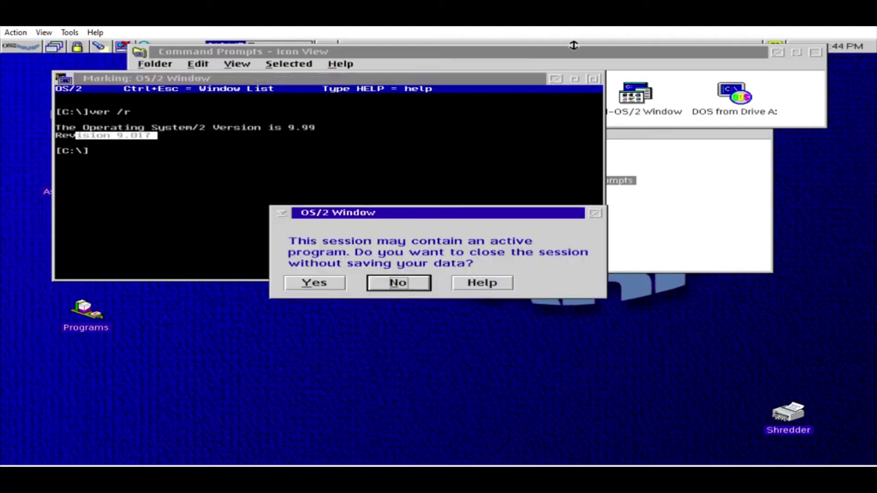
{"action": "left_click", "coordinate": [331, 281]}
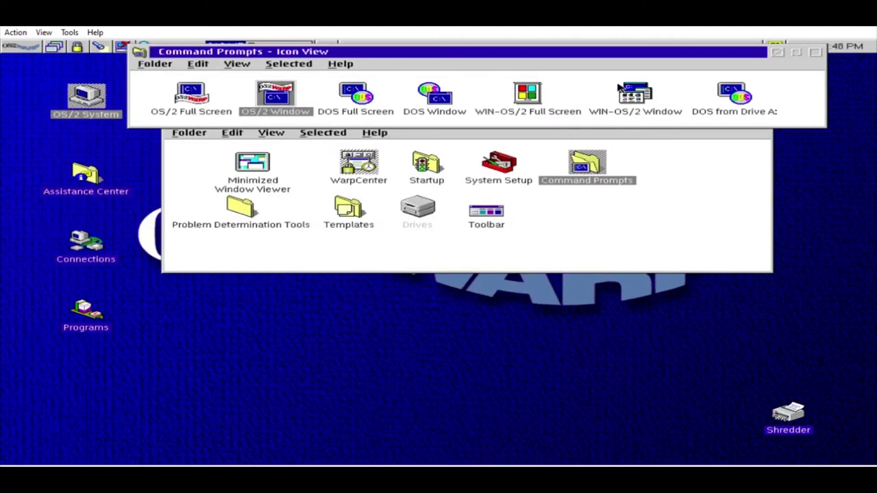
- Move the Command Prompts folder lower on the desktop and start a DOS Window session from it
{"action": "left_click_drag", "start_coordinate": [617, 53], "coordinate": [617, 103]}
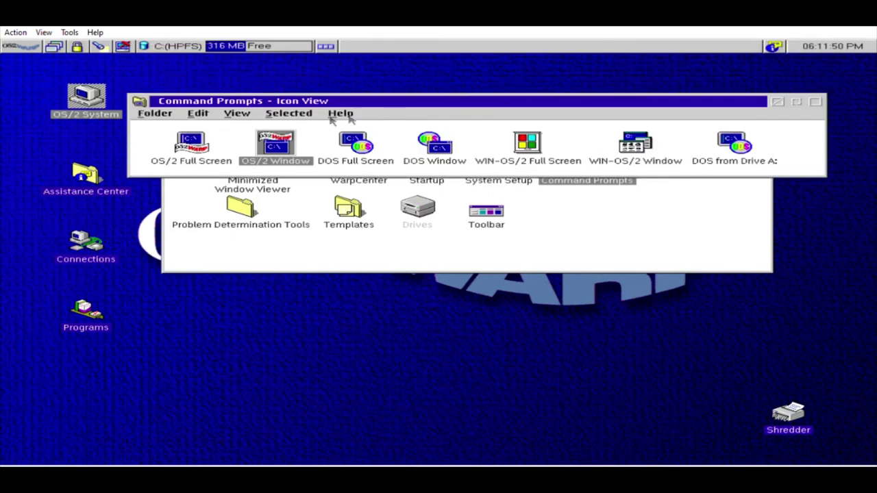
{"action": "left_click", "coordinate": [432, 141]}
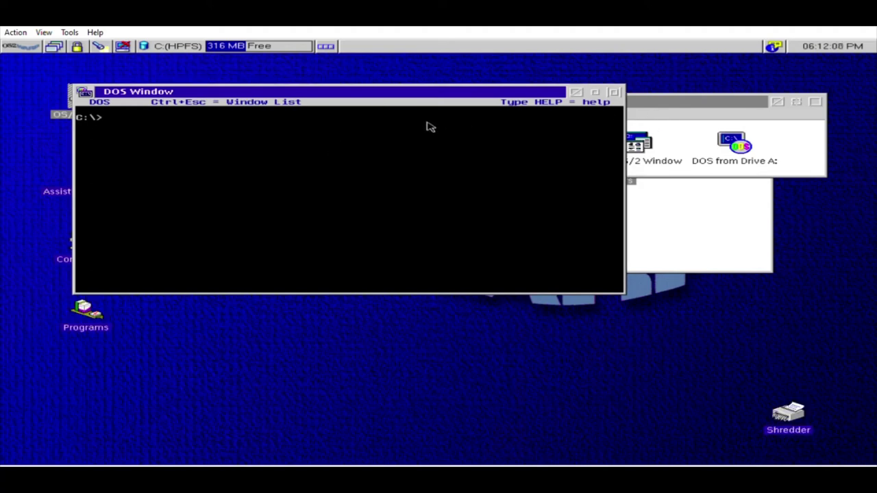
- Close the DOS Window session and both open folders, Command Prompts and OS/2 System
{"action": "left_click", "coordinate": [620, 101]}
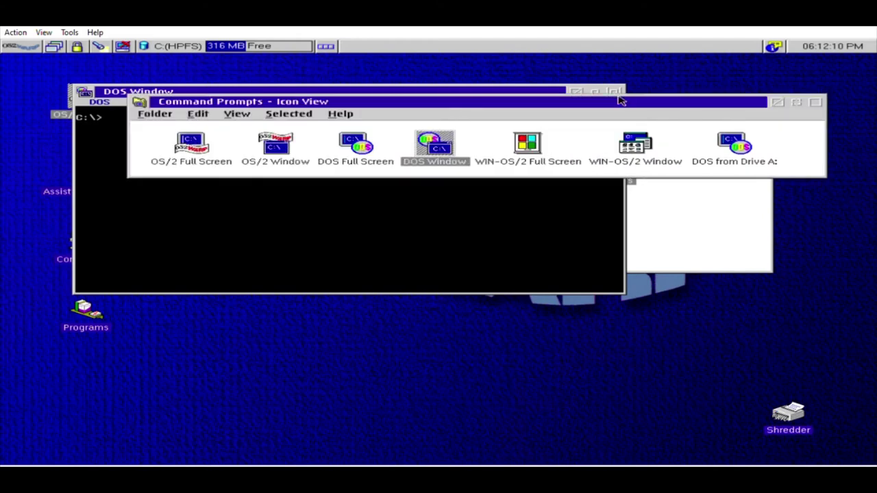
{"action": "left_click_drag", "start_coordinate": [651, 104], "coordinate": [384, 124]}
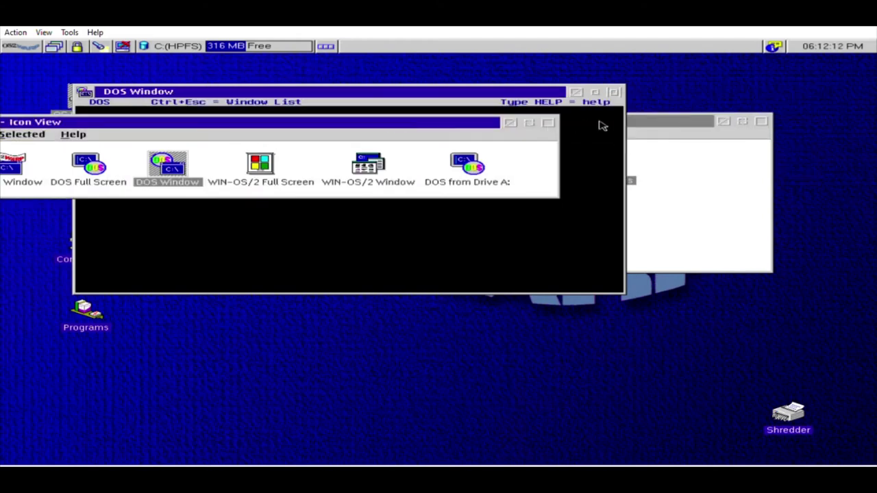
{"action": "left_click", "coordinate": [511, 122]}
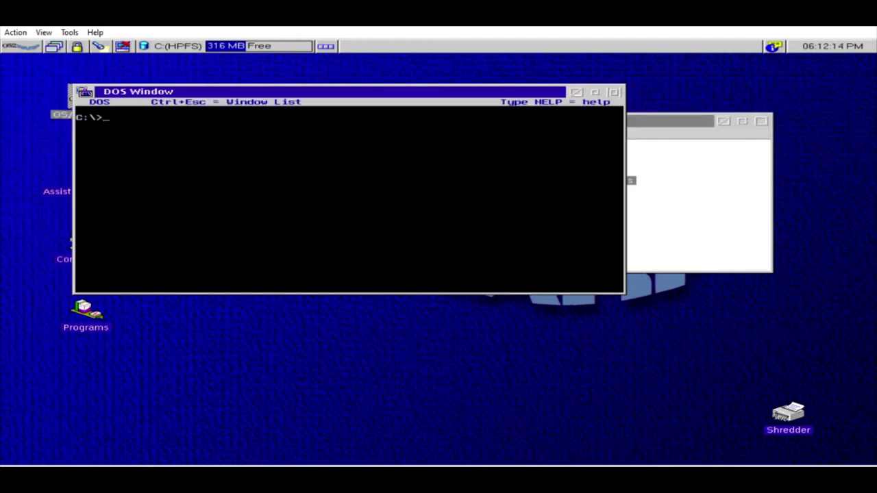
{"action": "left_click", "coordinate": [576, 91]}
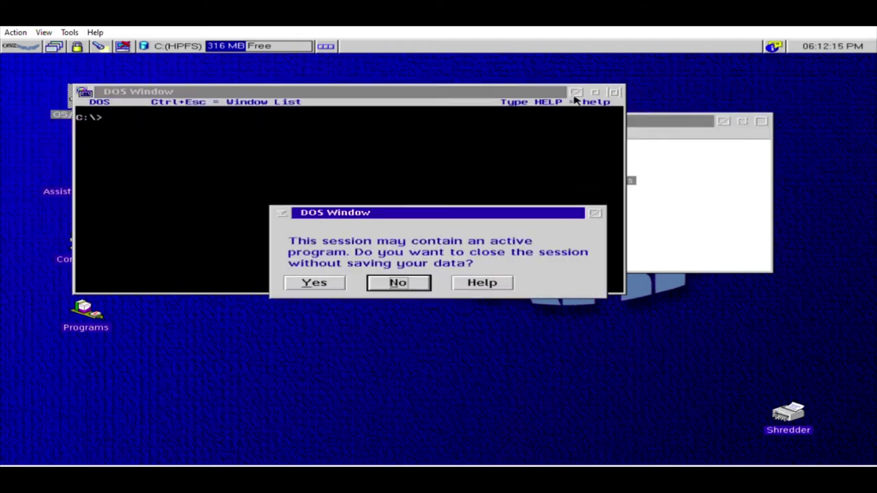
{"action": "left_click", "coordinate": [315, 283]}
{"action": "left_click", "coordinate": [713, 124]}
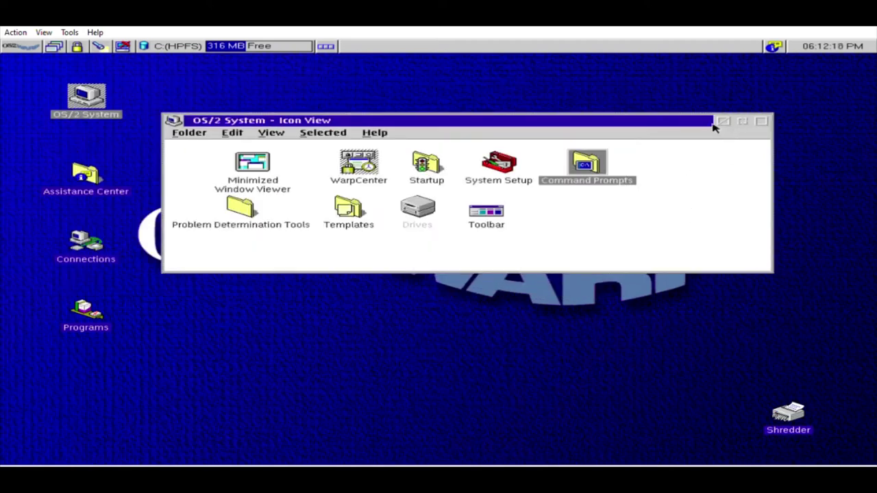
{"action": "left_click", "coordinate": [723, 121]}
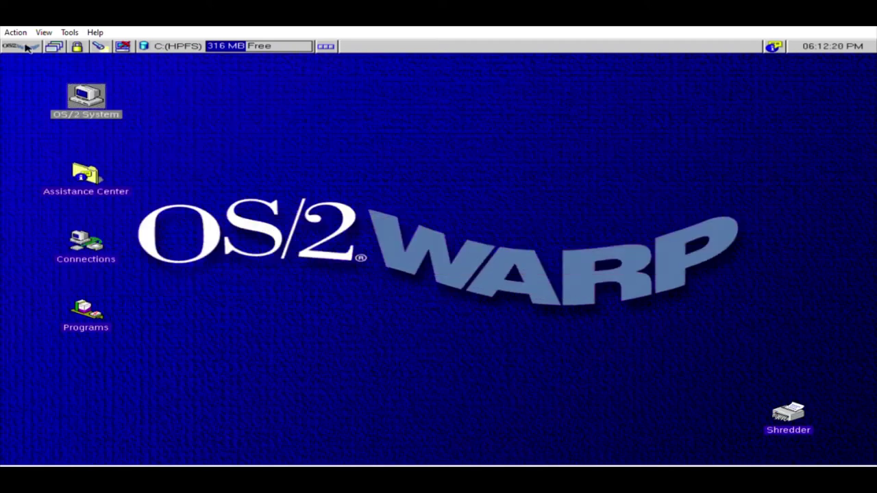
- Launch Notepad from the IBM Works applications under Programs and maximize its window
{"action": "left_click", "coordinate": [26, 46]}
{"action": "left_click", "coordinate": [38, 83]}
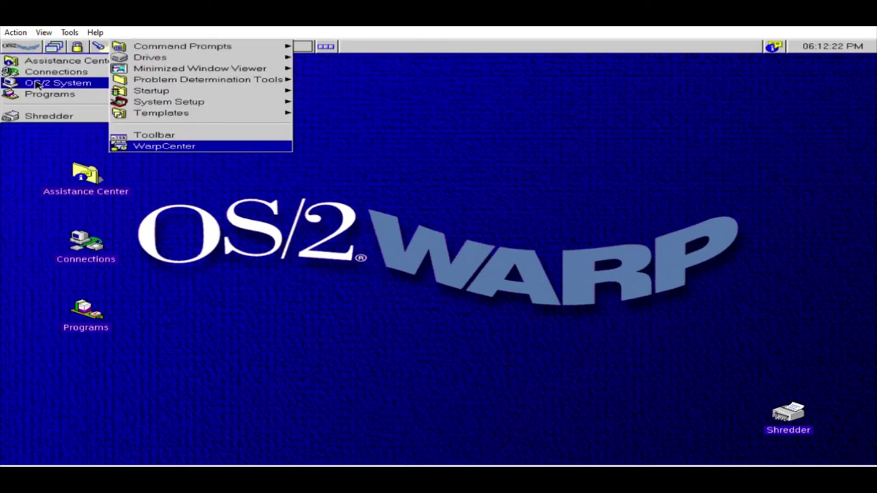
{"action": "left_click", "coordinate": [38, 94]}
{"action": "left_click", "coordinate": [181, 68]}
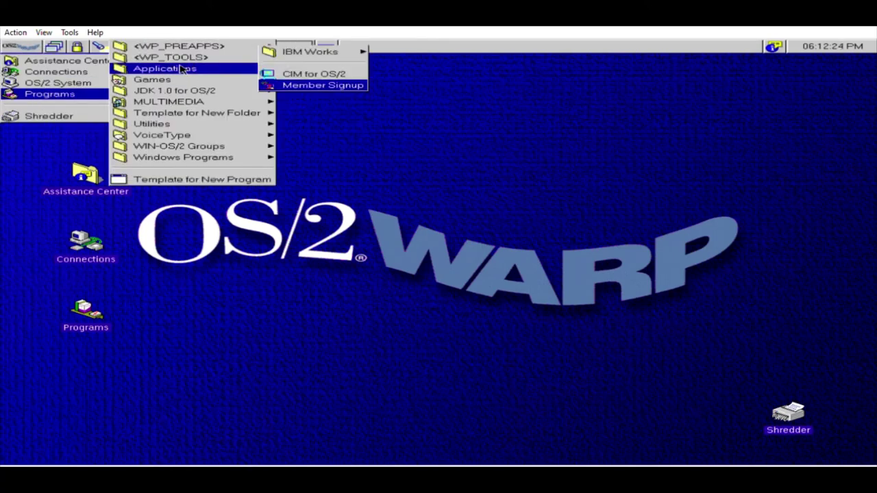
{"action": "left_click", "coordinate": [295, 59]}
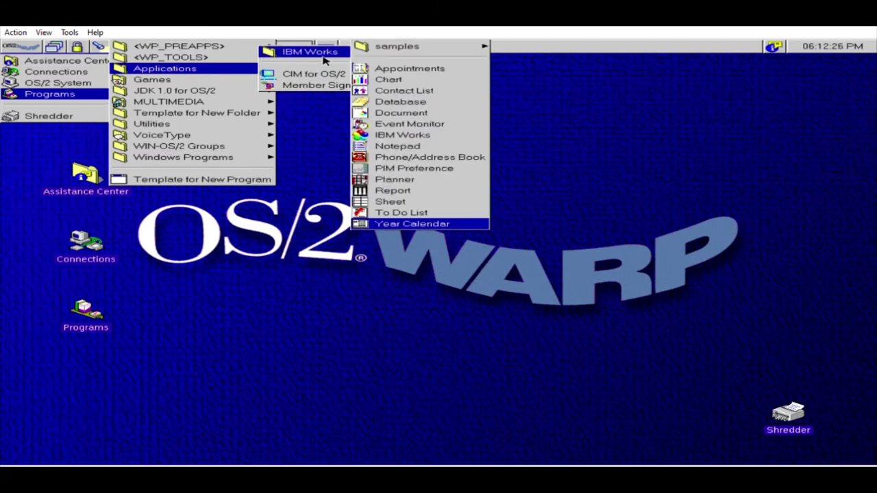
{"action": "left_click", "coordinate": [380, 147]}
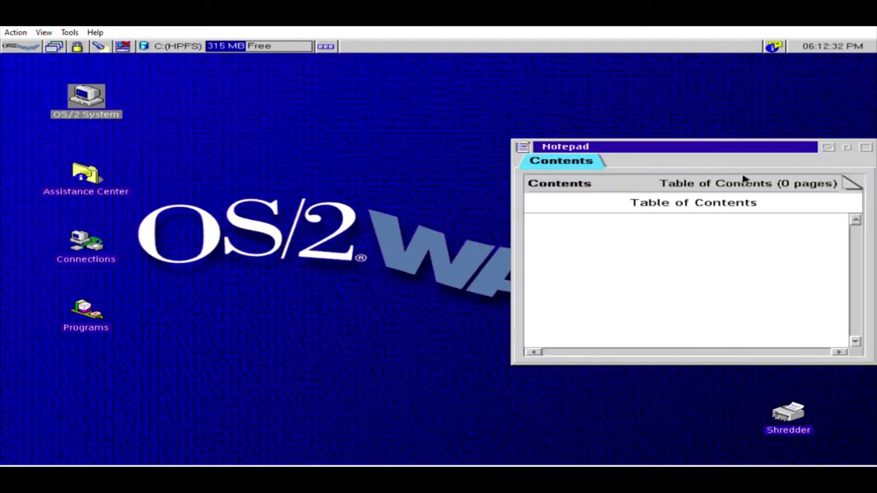
{"action": "left_click", "coordinate": [866, 147]}
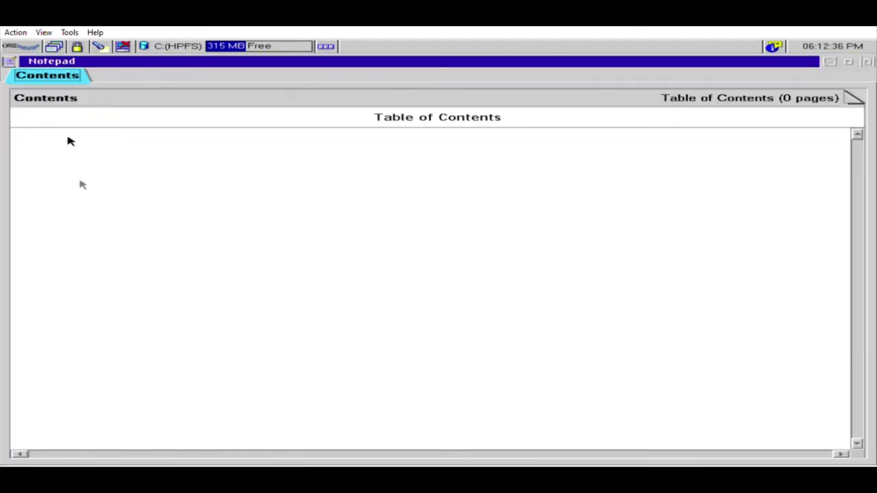
- Insert one text page titled "stuff" into the notepad
{"action": "left_click", "coordinate": [171, 151]}
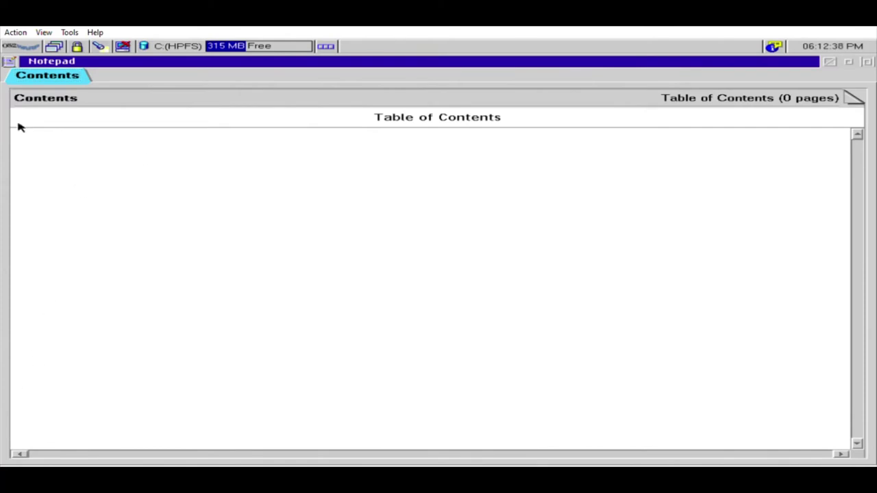
{"action": "left_click", "coordinate": [57, 82]}
{"action": "right_click", "coordinate": [54, 189]}
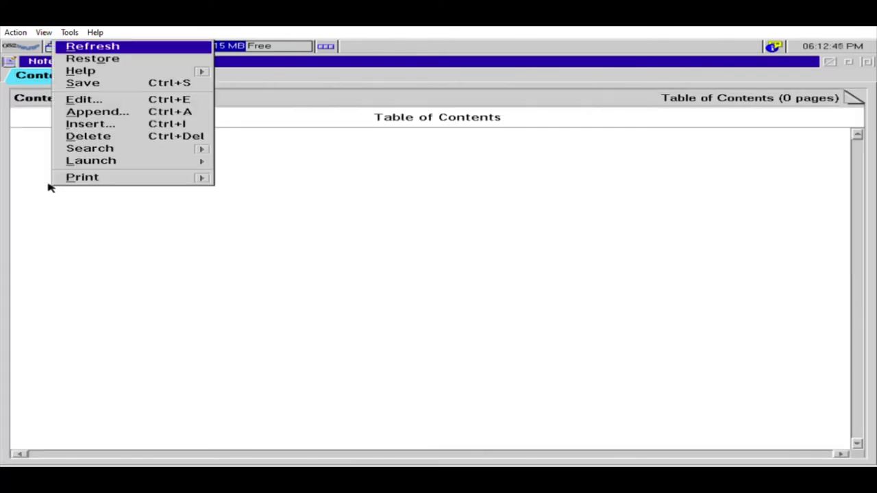
{"action": "left_click", "coordinate": [99, 125]}
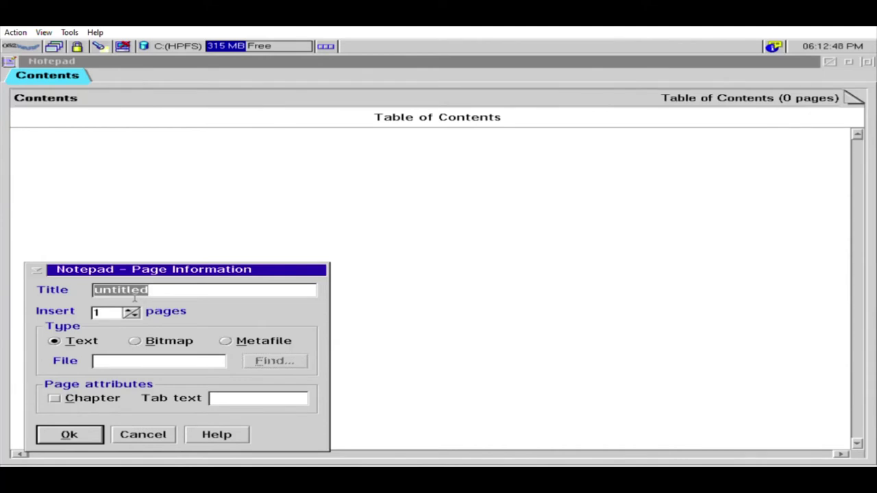
{"action": "type", "text": "stuff"}
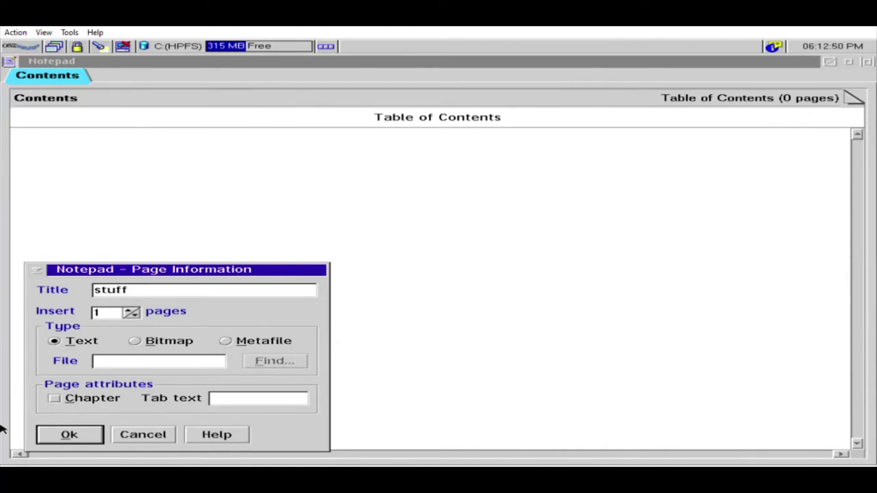
{"action": "left_click", "coordinate": [87, 435]}
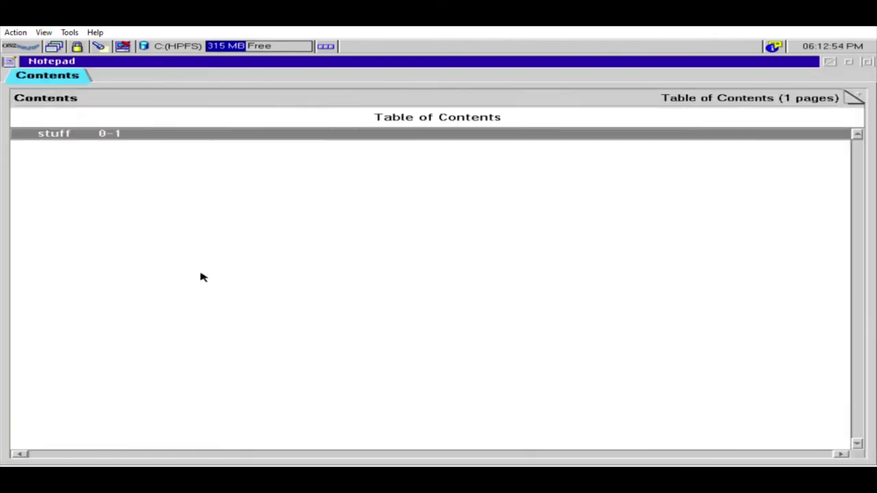
- Open the "stuff" page and write "This is OS/2 warp 4 build 9.017." as its first line
{"action": "left_click", "coordinate": [94, 134]}
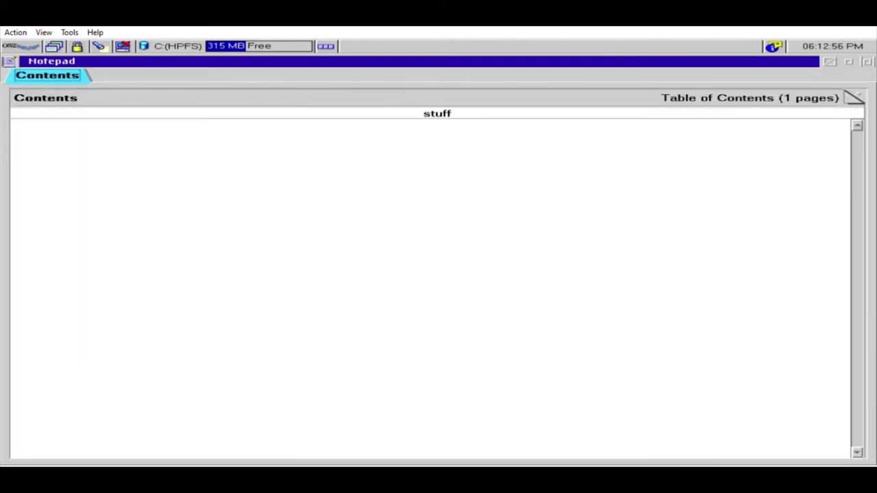
{"action": "type", "text": "Th"}
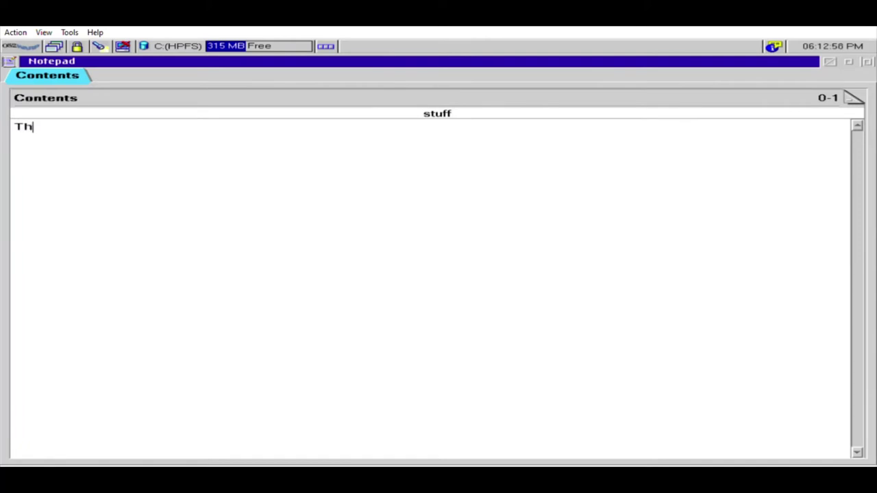
{"action": "type", "text": "is is OS/2 warp"}
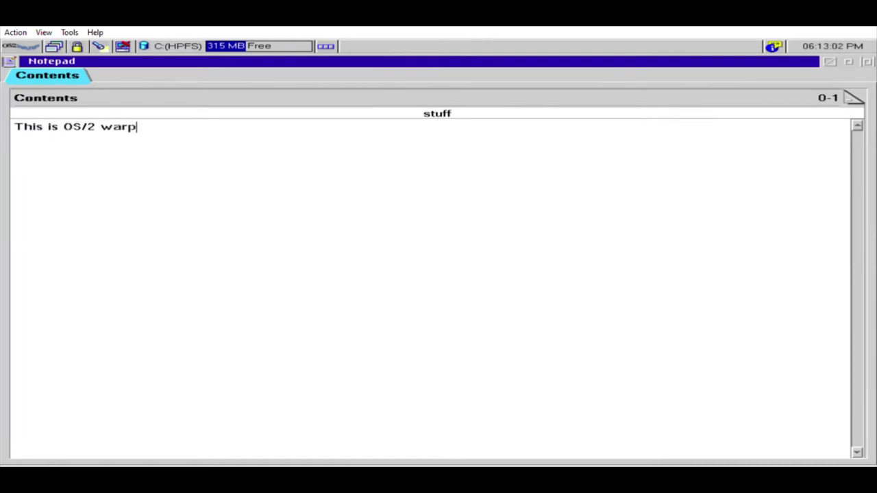
{"action": "type", "text": " 4 build 9."}
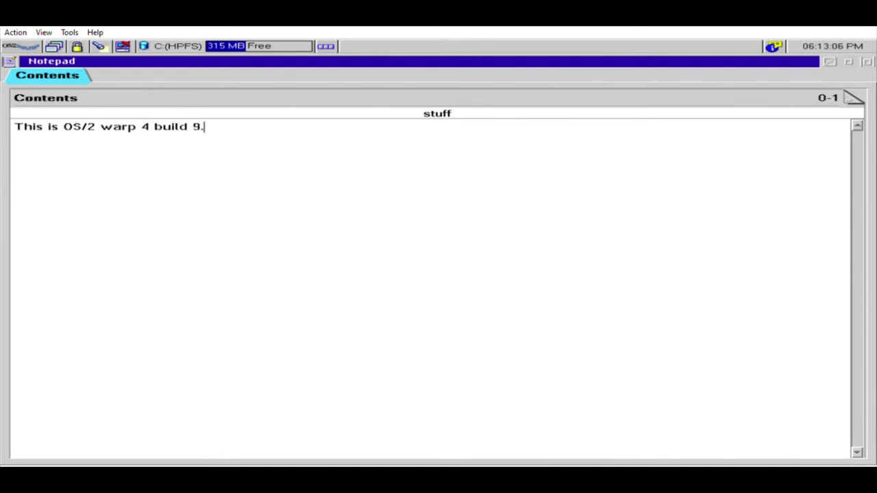
{"action": "type", "text": "01"}
{"action": "type", "text": "7."}
- Add a second line reading "This is an early builf of OS/2 Warp 4"
{"action": "key", "text": "Return"}
{"action": "type", "text": "This is "}
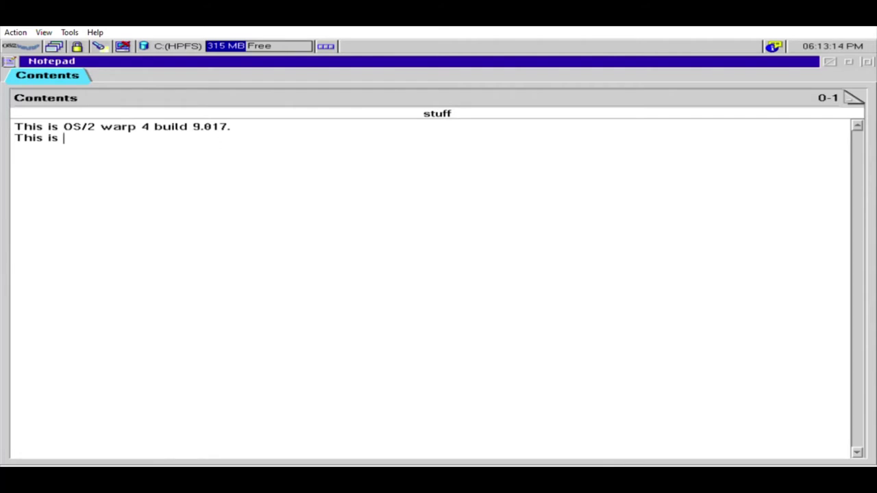
{"action": "type", "text": "an early builf o"}
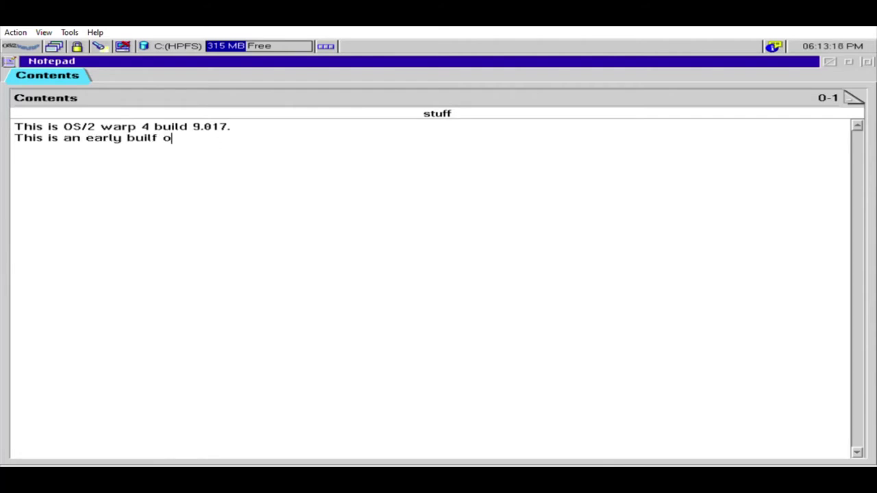
{"action": "type", "text": "f OS/2 Warp 4"}
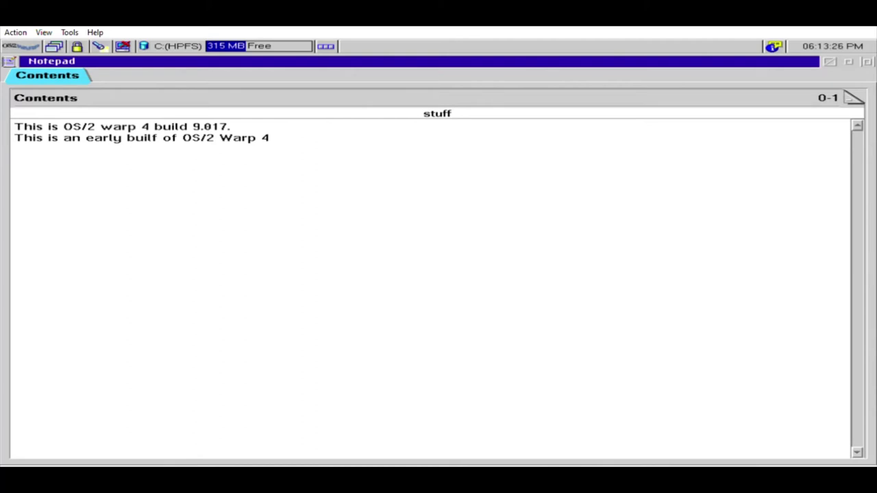
- Add a third line to the note reading "its mostly stable just when you try using voicevoew ummm."
{"action": "type", "text": "its mostly s"}
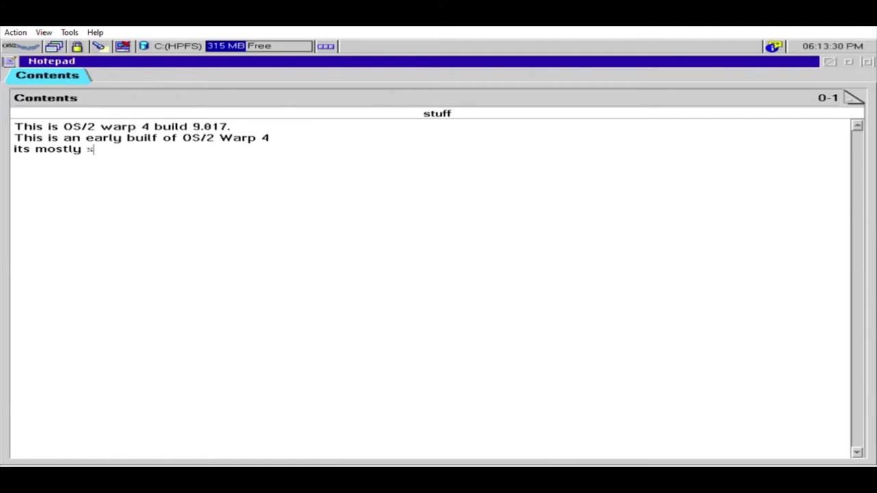
{"action": "type", "text": "tas"}
{"action": "type", "text": "ble "}
{"action": "type", "text": "just"}
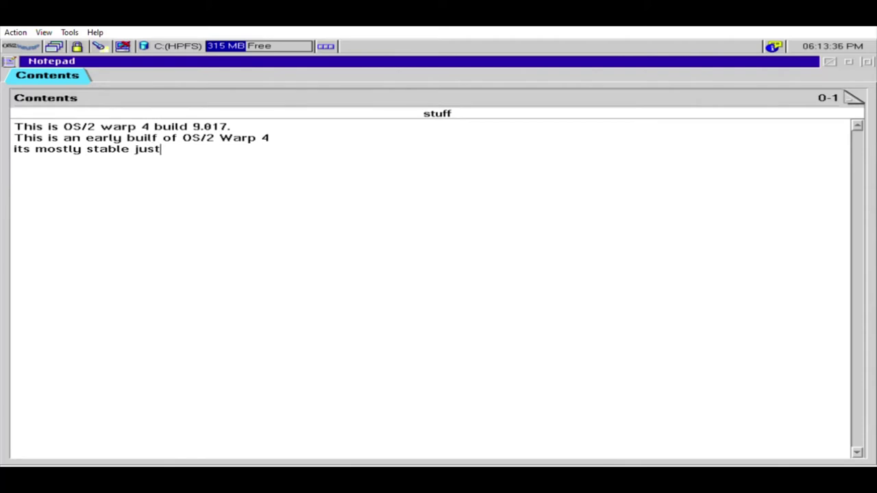
{"action": "type", "text": " when you try"}
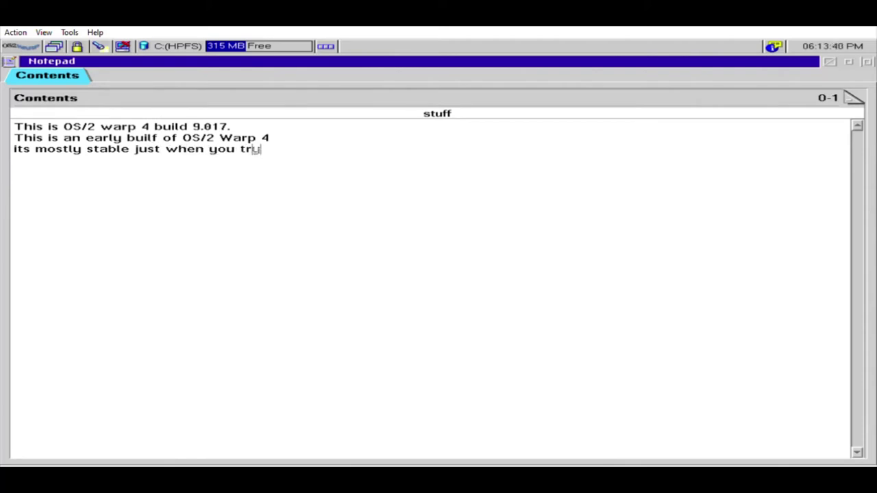
{"action": "type", "text": " usibng"}
{"action": "key", "text": "BackSpace"}
{"action": "type", "text": "ng "}
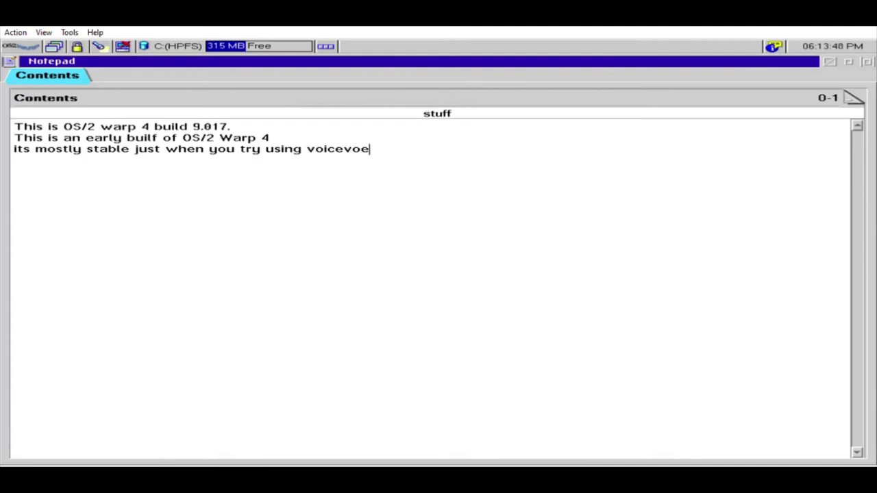
{"action": "type", "text": "mmm."}
- Check the VoiceType folder's name under Programs and correct "voicevoew" to "voicetype" in the note's third line
{"action": "left_click", "coordinate": [29, 51]}
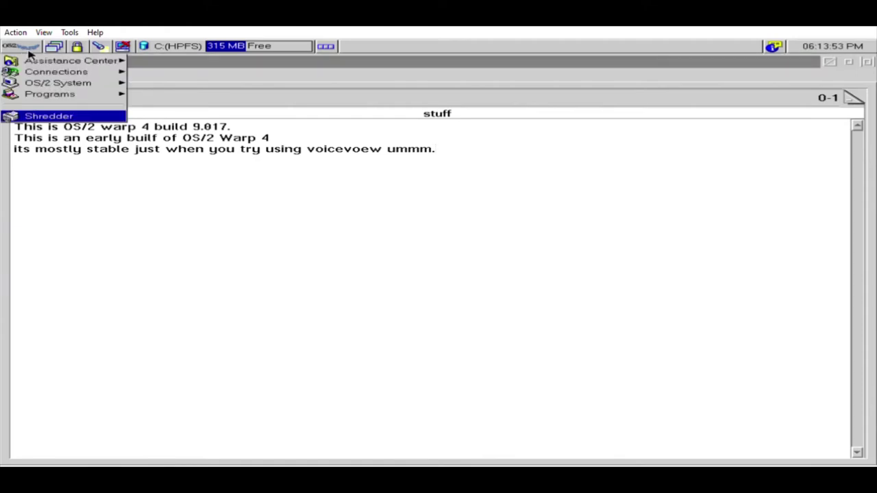
{"action": "left_click", "coordinate": [49, 96]}
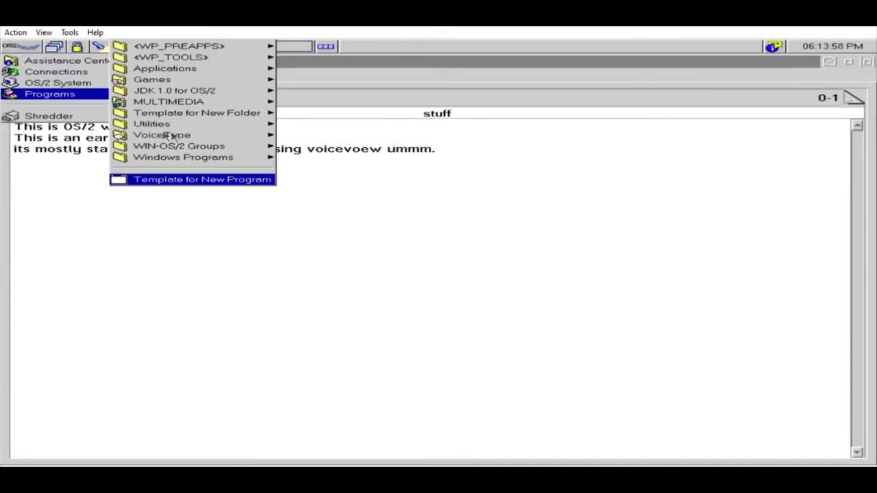
{"action": "left_click", "coordinate": [375, 147]}
{"action": "left_click", "coordinate": [370, 149]}
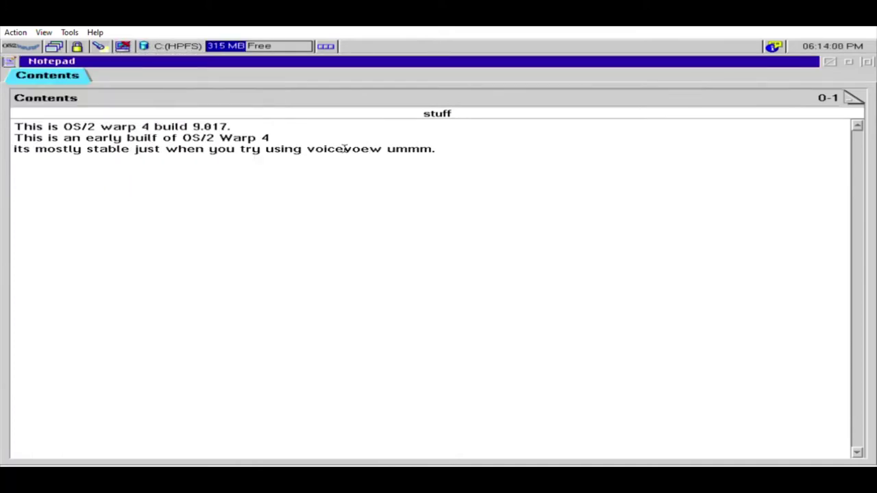
{"action": "key", "text": "BackSpace"}
{"action": "key", "text": "BackSpace"}
{"action": "key", "text": "Delete"}
{"action": "key", "text": "BackSpace"}
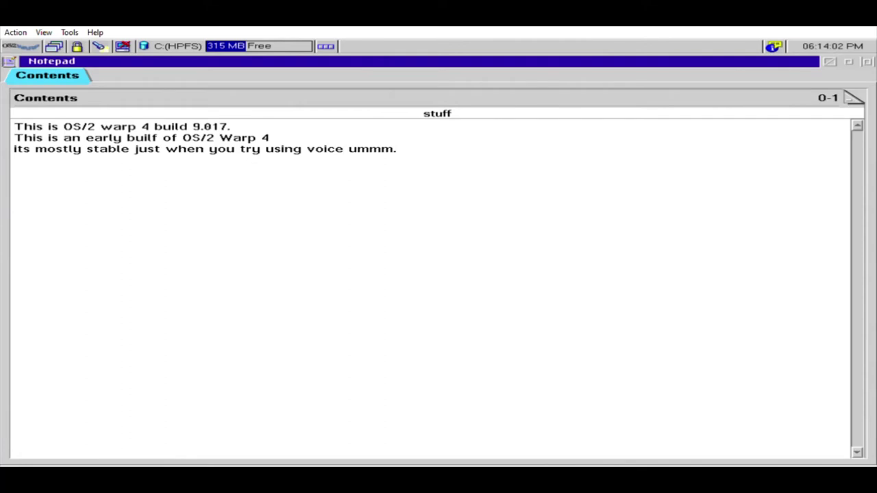
{"action": "type", "text": "type"}
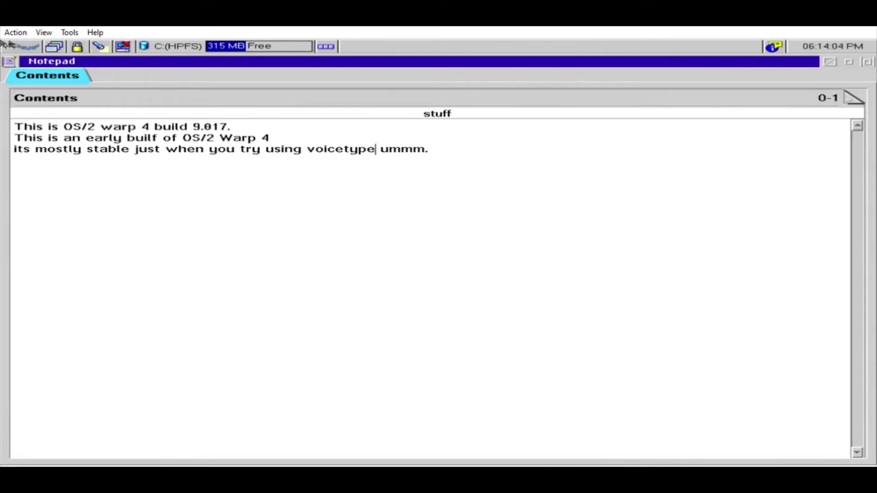
- Launch Check Installation from the VoiceType folder under Programs
{"action": "left_click", "coordinate": [20, 45]}
{"action": "left_click", "coordinate": [38, 96]}
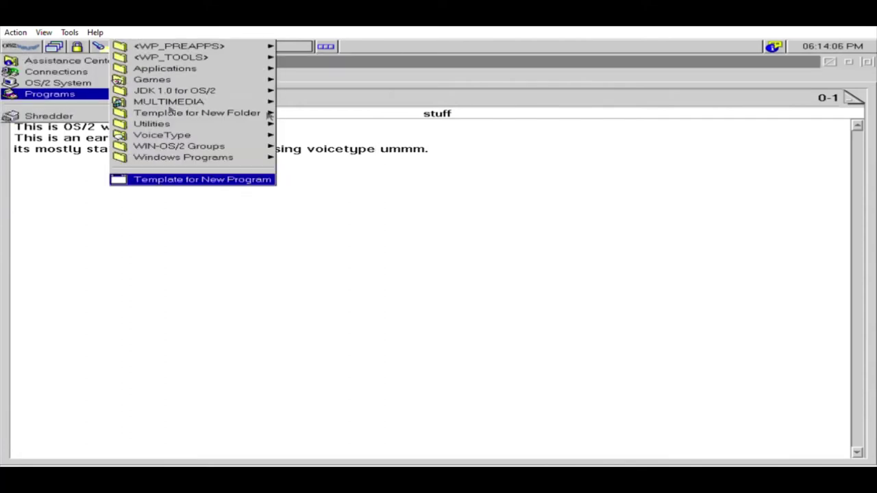
{"action": "left_click", "coordinate": [219, 137]}
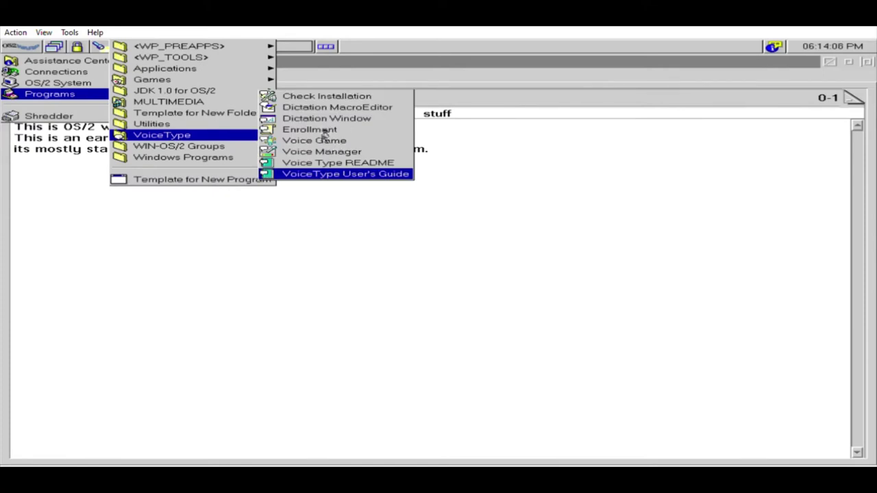
{"action": "left_click", "coordinate": [345, 98]}
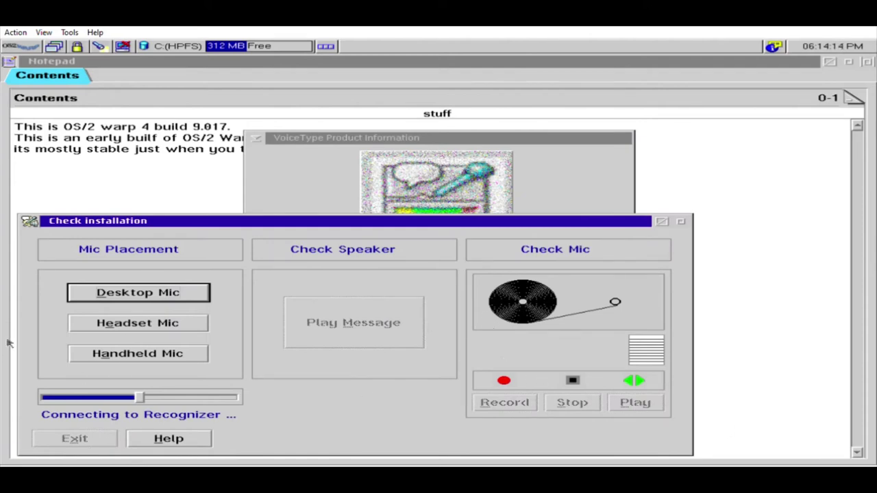
- Accept the Headset Mic placement and start a recording to check the microphone
{"action": "left_click", "coordinate": [139, 328]}
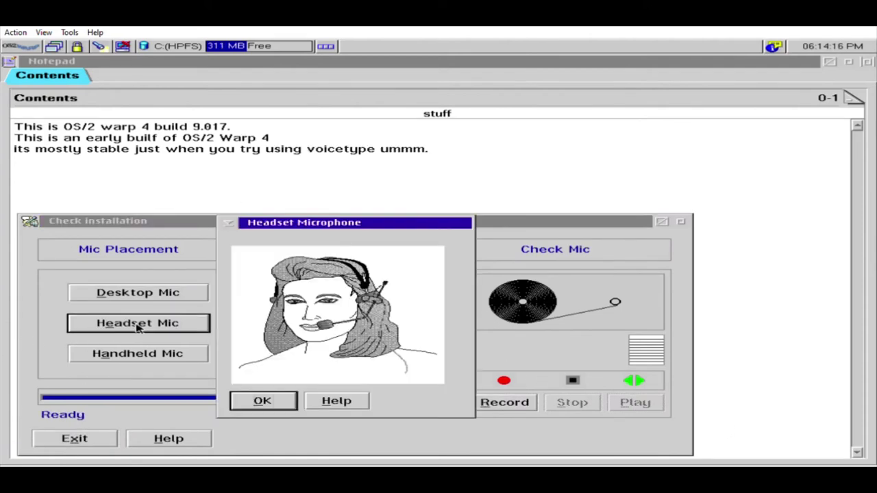
{"action": "left_click", "coordinate": [260, 400]}
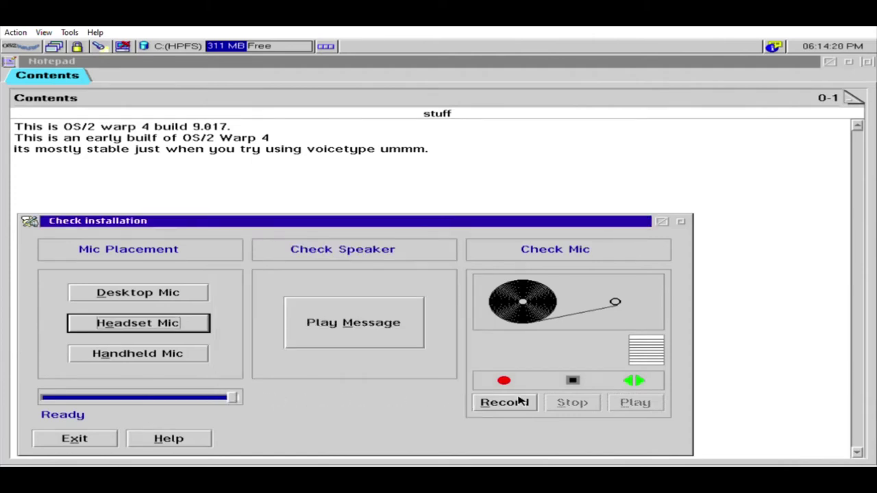
{"action": "left_click", "coordinate": [519, 401]}
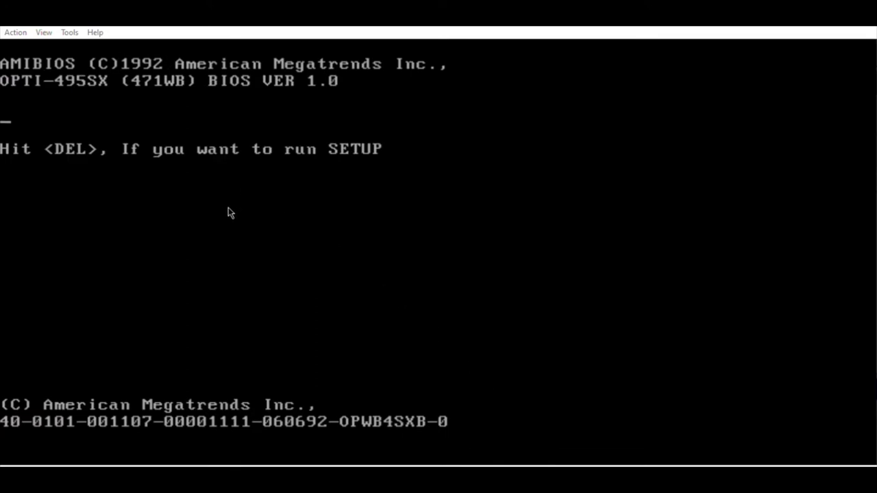
- Close the empty Notepad window on the restarted desktop
{"action": "key", "text": "Delete"}
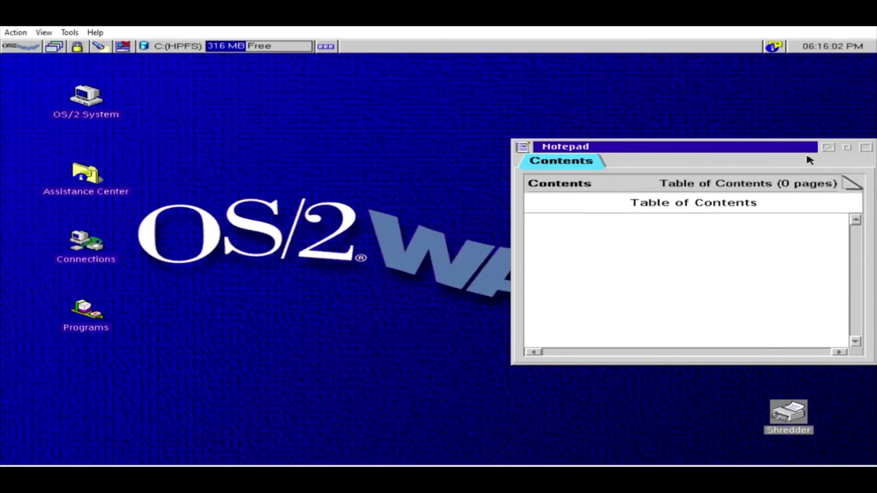
{"action": "left_click", "coordinate": [827, 146]}
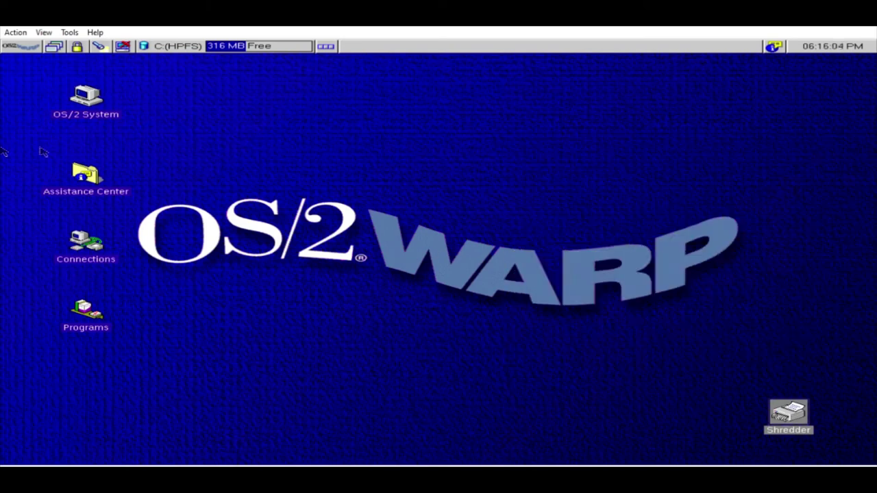
{"action": "left_click", "coordinate": [34, 48]}
{"action": "left_click", "coordinate": [77, 47]}
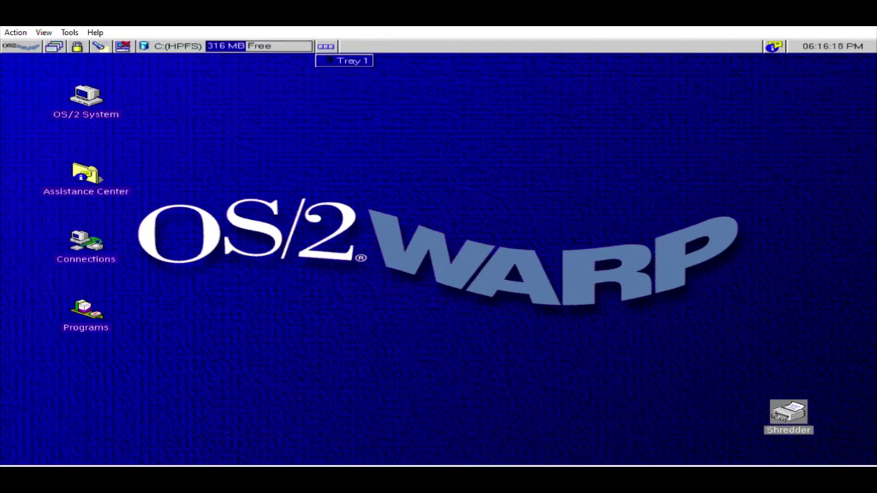
- Switch to Event Monitor and WarpCenter from the list of open windows
{"action": "left_click", "coordinate": [54, 47]}
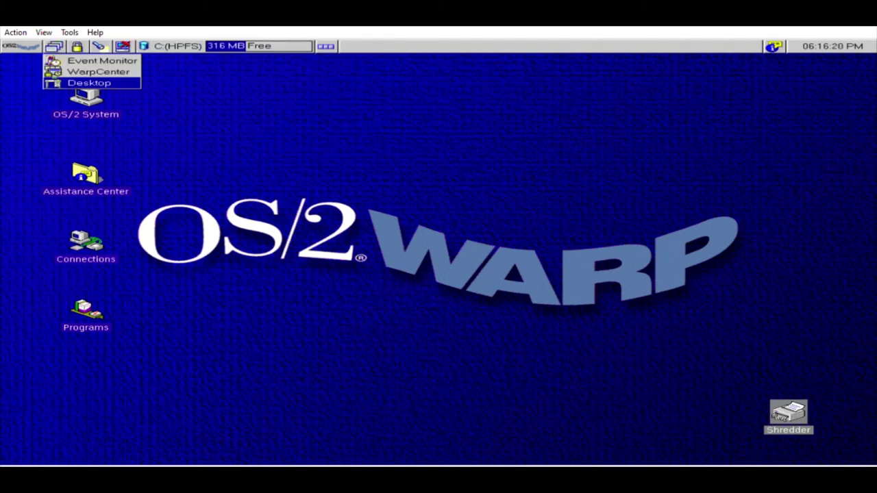
{"action": "left_click", "coordinate": [58, 62]}
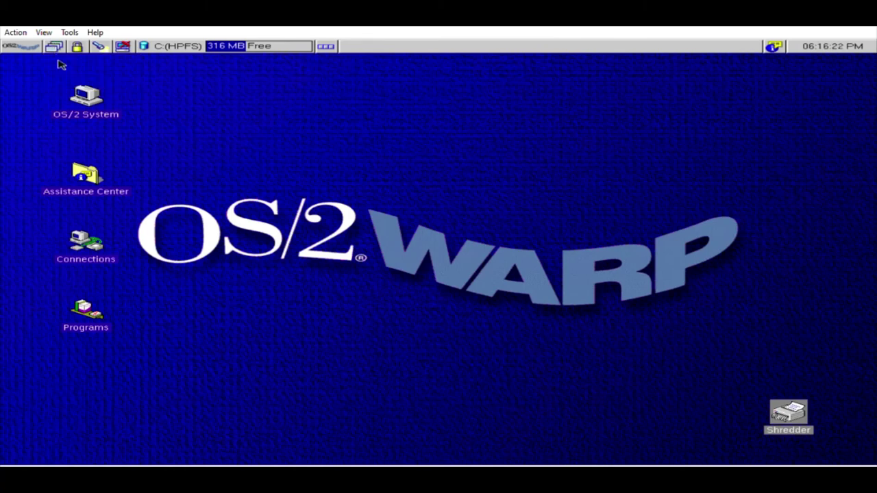
{"action": "left_click", "coordinate": [55, 47]}
{"action": "left_click", "coordinate": [65, 72]}
- Open readme.run from JDK 1.0 for OS/2 under Programs and move its editor window slightly lower
{"action": "left_click", "coordinate": [14, 46]}
{"action": "left_click", "coordinate": [60, 96]}
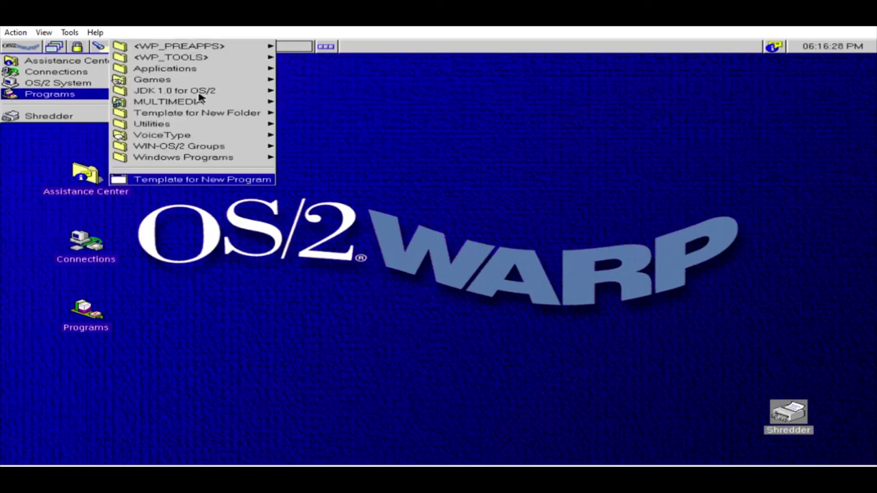
{"action": "left_click", "coordinate": [200, 93]}
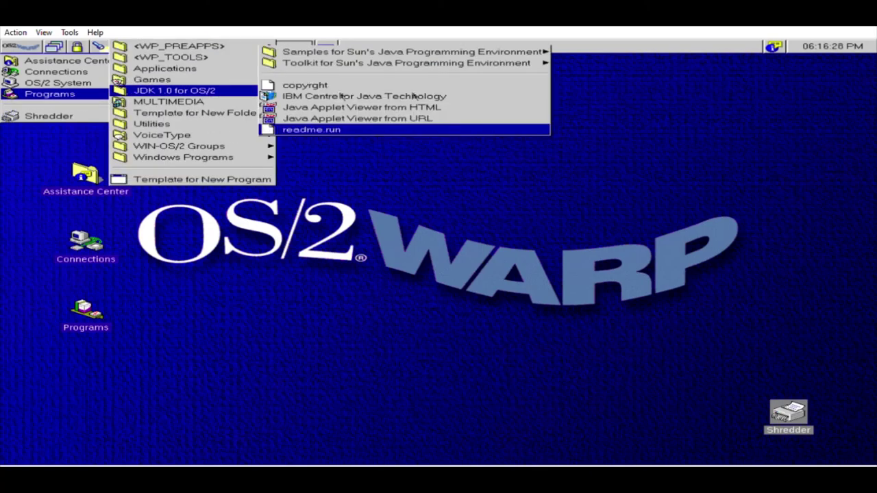
{"action": "left_click", "coordinate": [382, 133]}
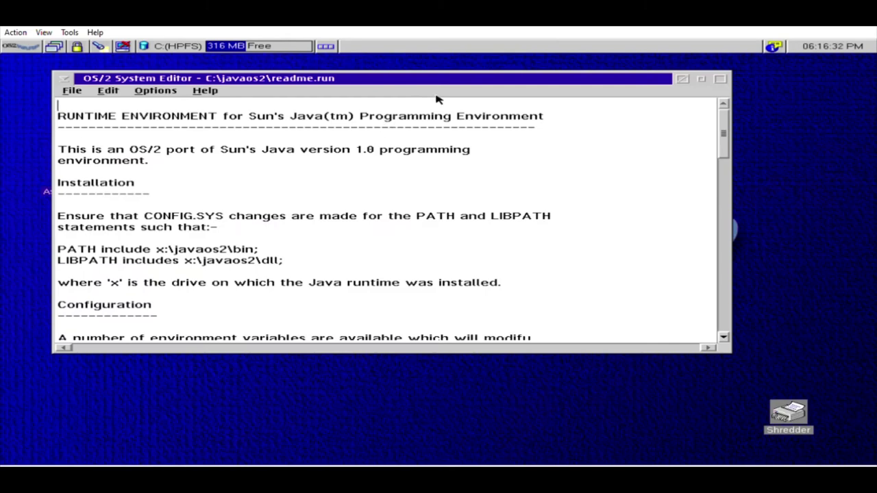
{"action": "left_click_drag", "start_coordinate": [438, 82], "coordinate": [438, 131]}
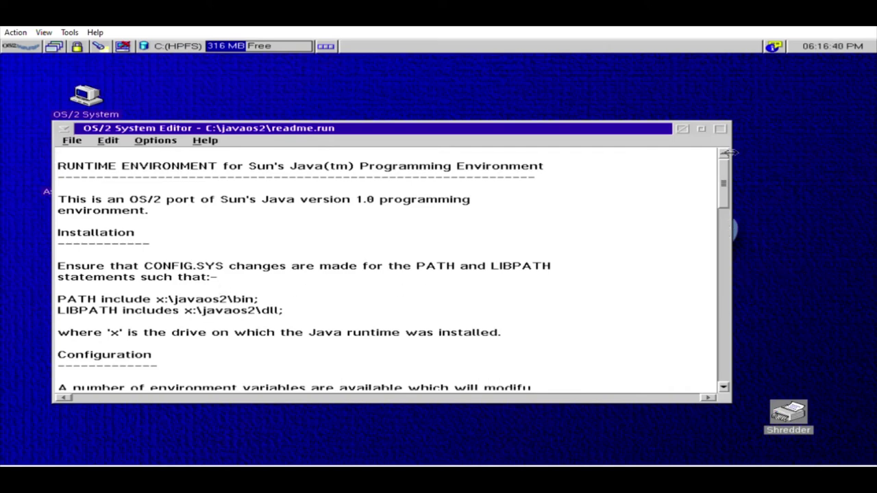
- Start a new file in the editor and write "much better" and "well apart from that the system is normal." on two lines
{"action": "left_click", "coordinate": [71, 140]}
{"action": "left_click", "coordinate": [72, 152]}
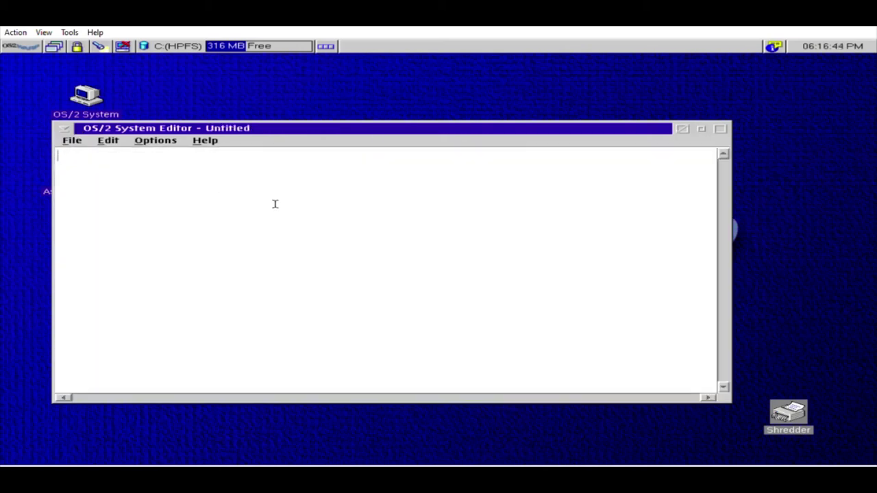
{"action": "type", "text": "much better "}
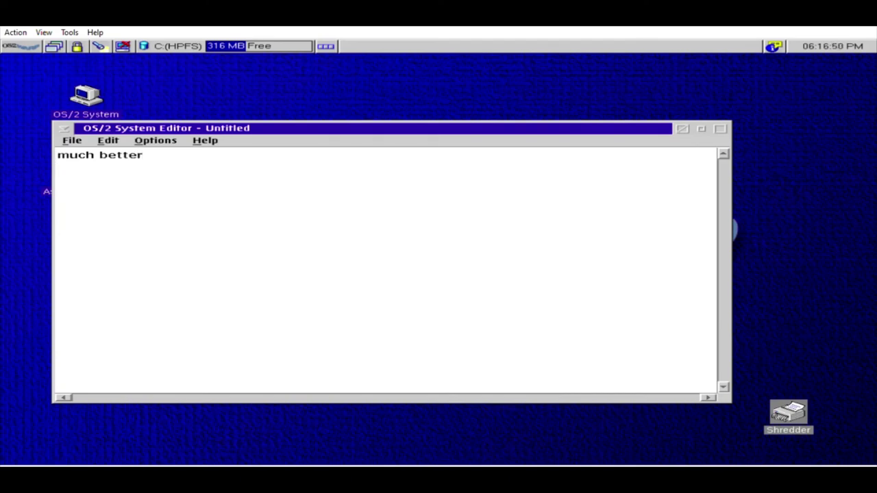
{"action": "type", "text": "well apart fro"}
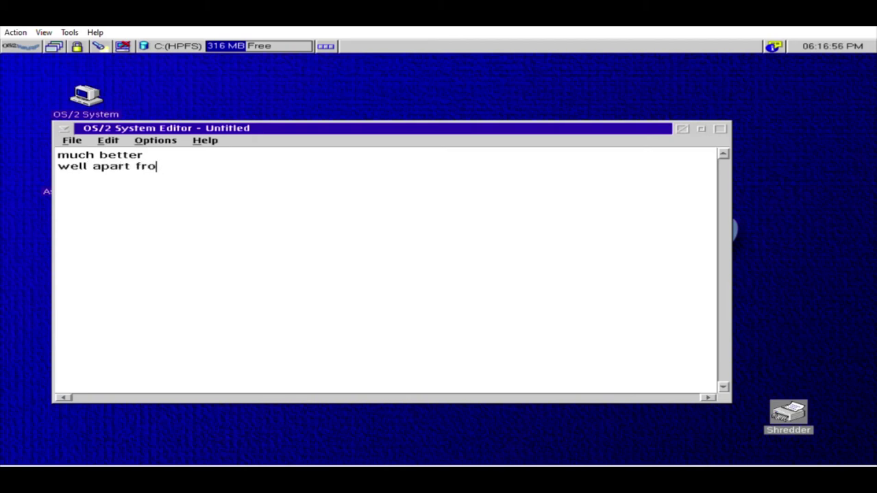
{"action": "type", "text": "m that the system is"}
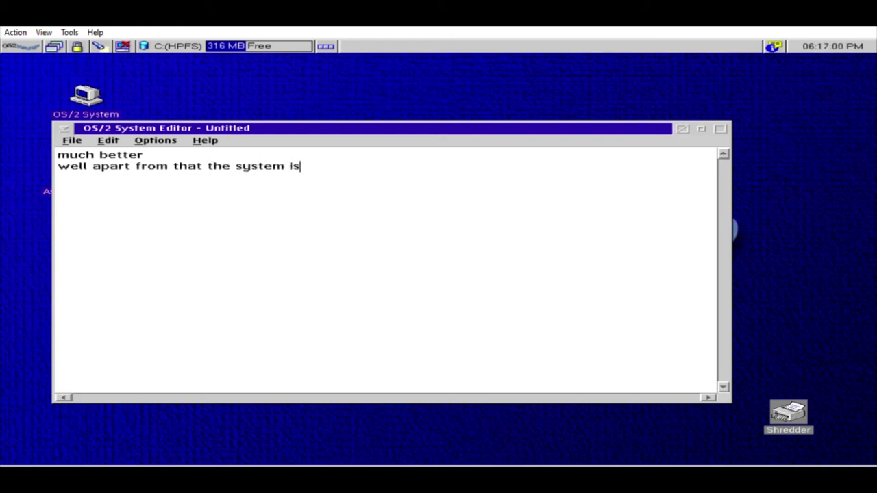
{"action": "type", "text": " normal."}
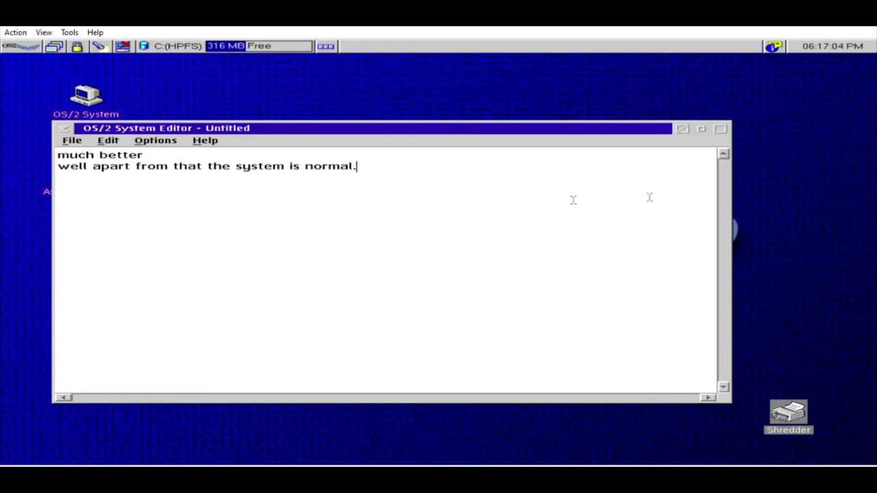
- Cancel closing the unsaved file and minimize the System Editor window instead
{"action": "left_click", "coordinate": [700, 130]}
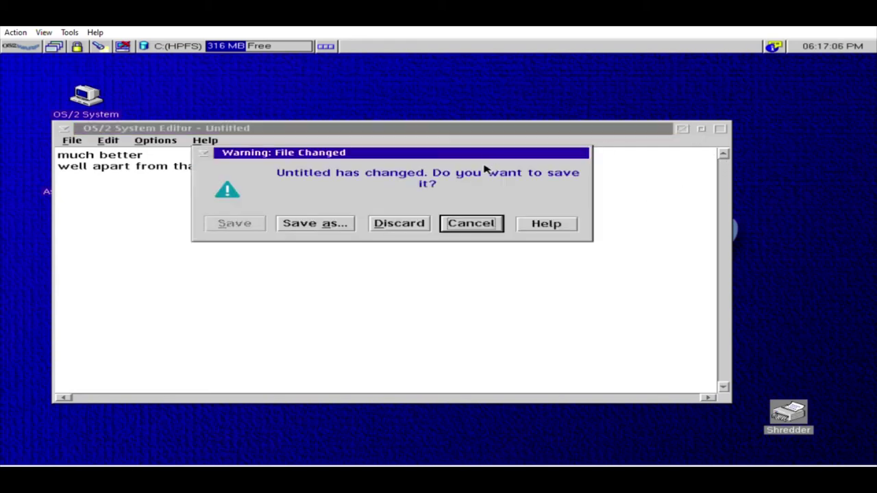
{"action": "left_click", "coordinate": [472, 224]}
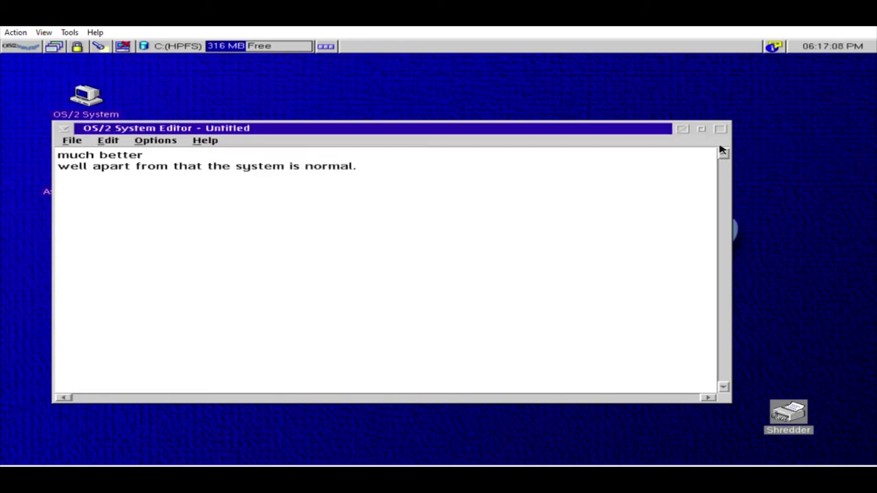
{"action": "left_click", "coordinate": [701, 129]}
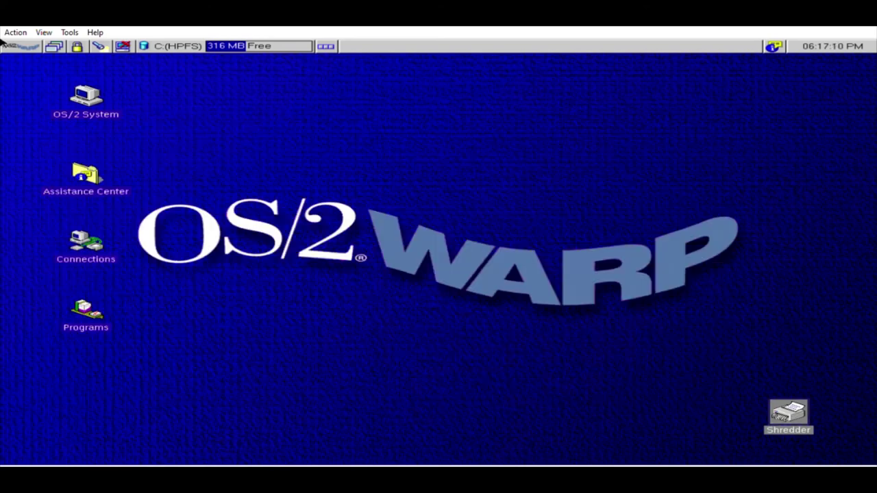
- Browse the Assistance Center and OS/2 System entries and open WarpCenter from OS/2 System
{"action": "left_click", "coordinate": [21, 45]}
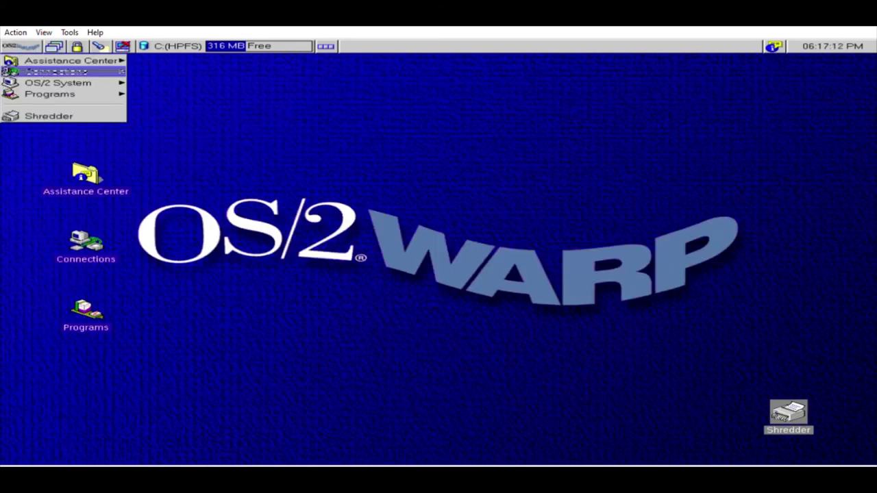
{"action": "mouse_move", "coordinate": [77, 60]}
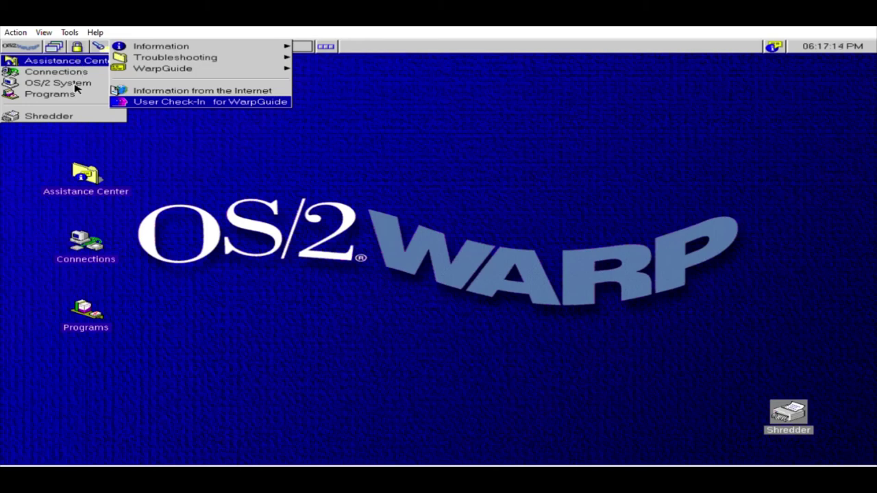
{"action": "mouse_move", "coordinate": [74, 85]}
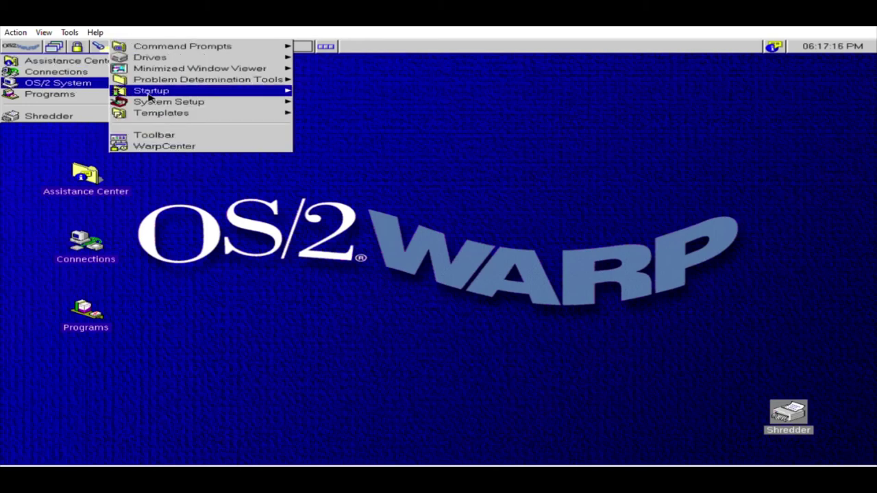
{"action": "mouse_move", "coordinate": [140, 113]}
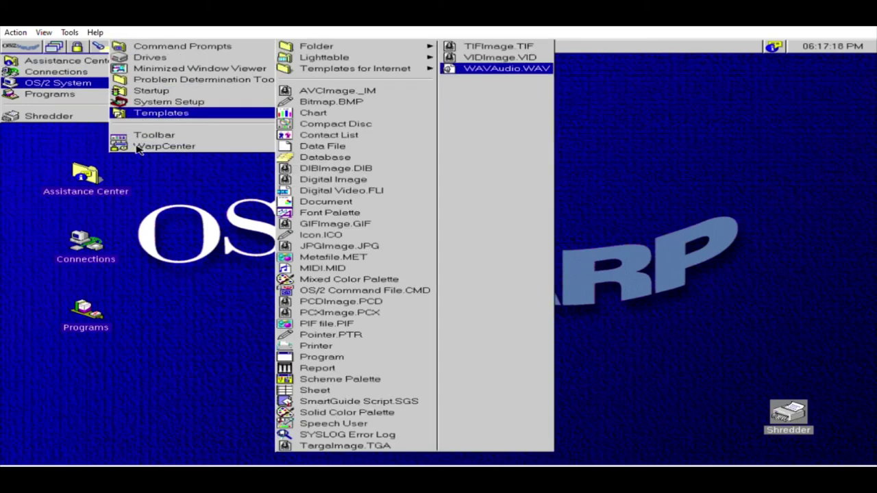
{"action": "left_click", "coordinate": [137, 146]}
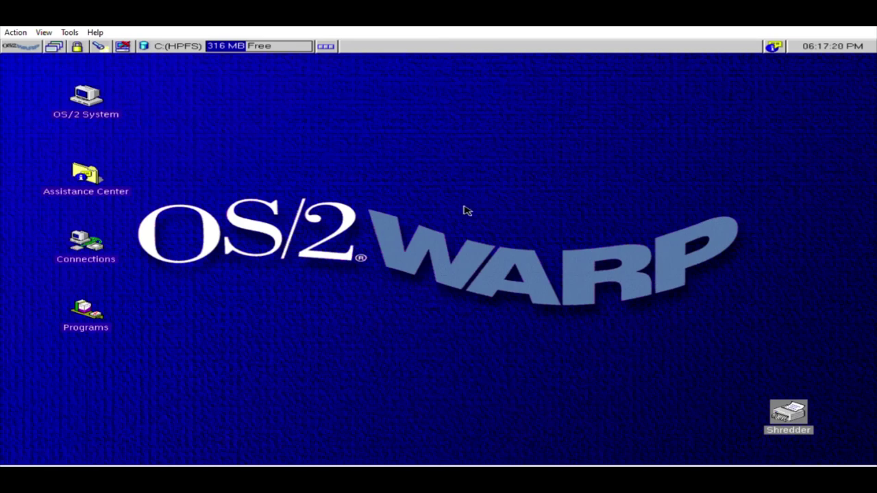
- Try to open IBMRALLY.MID from the Sound Bites folder in MULTIMEDIA under Programs
{"action": "left_click", "coordinate": [16, 46]}
{"action": "mouse_move", "coordinate": [77, 100]}
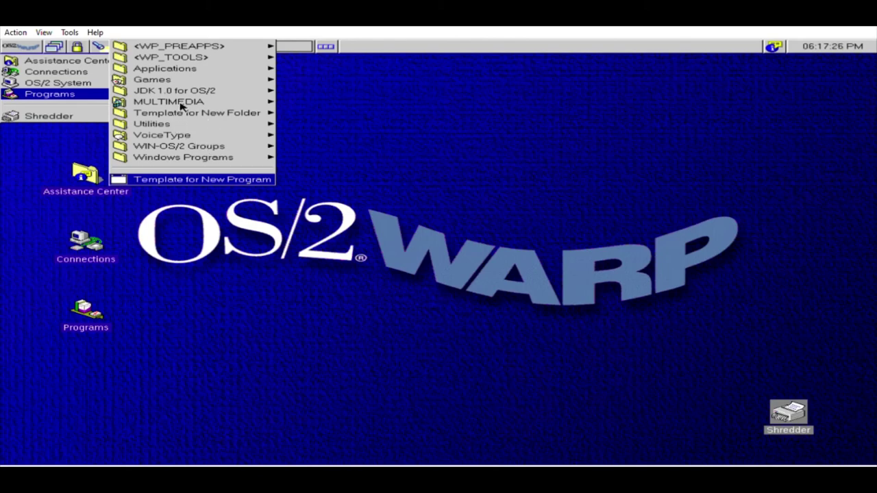
{"action": "mouse_move", "coordinate": [202, 103]}
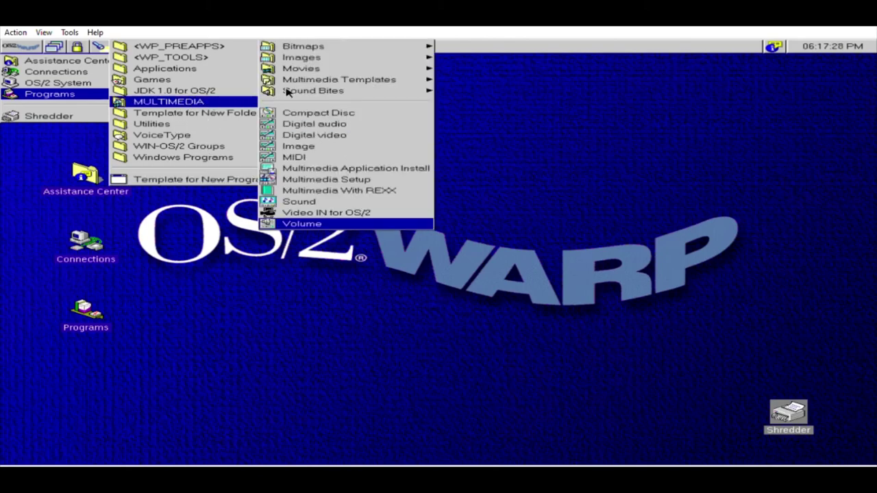
{"action": "left_click", "coordinate": [287, 92]}
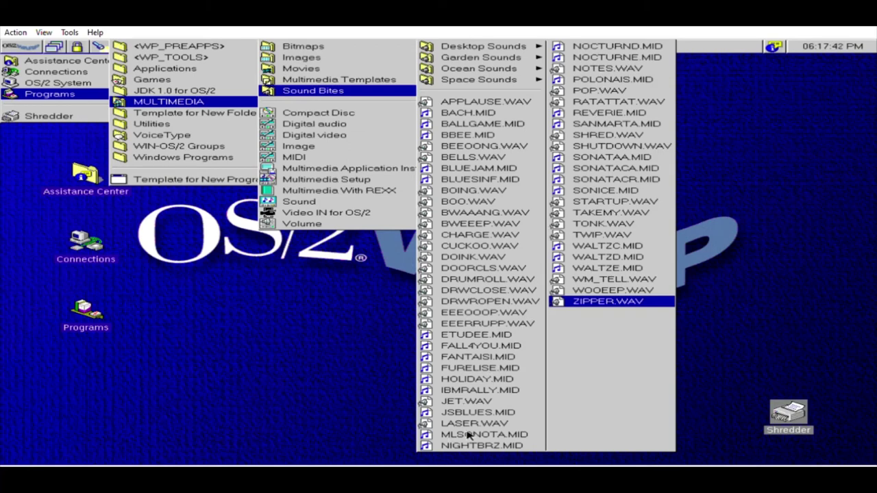
{"action": "left_click", "coordinate": [466, 395]}
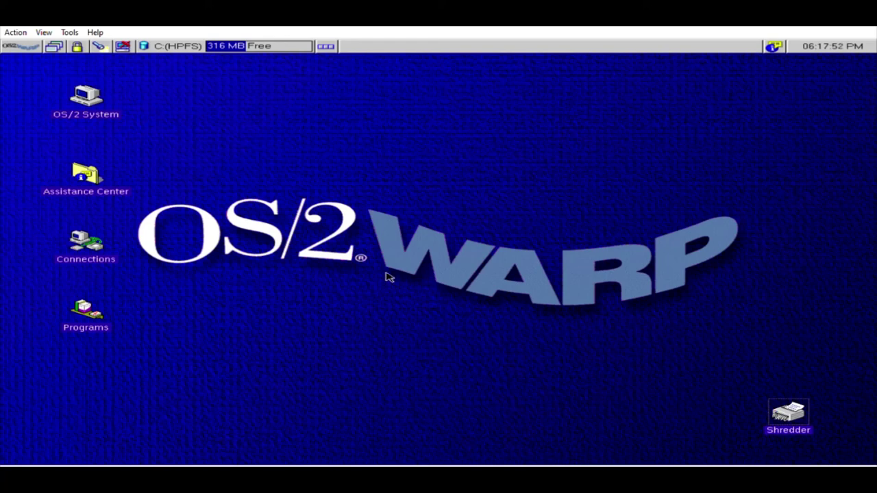
- Open the MIDI program from MULTIMEDIA under Programs
{"action": "left_click", "coordinate": [25, 45]}
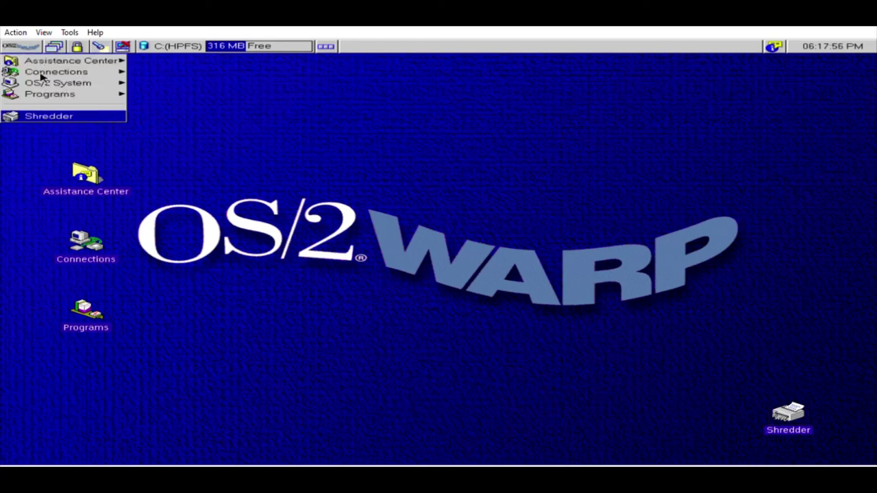
{"action": "left_click", "coordinate": [43, 94]}
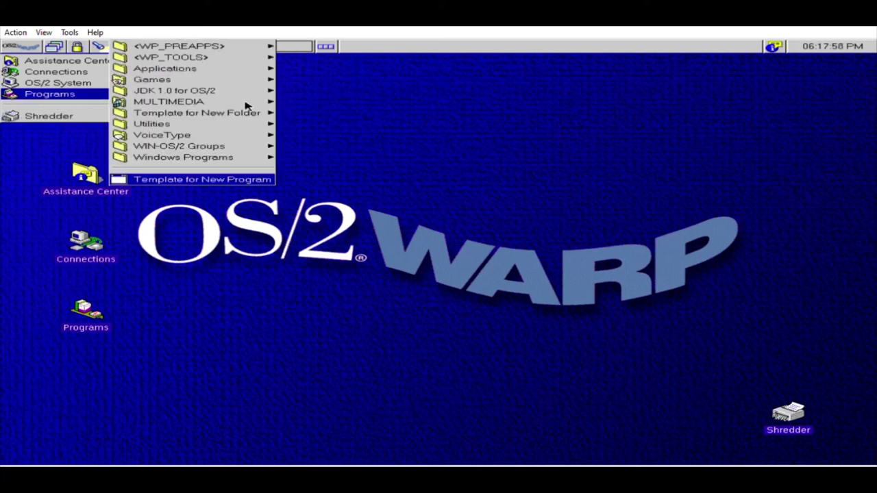
{"action": "left_click", "coordinate": [247, 102]}
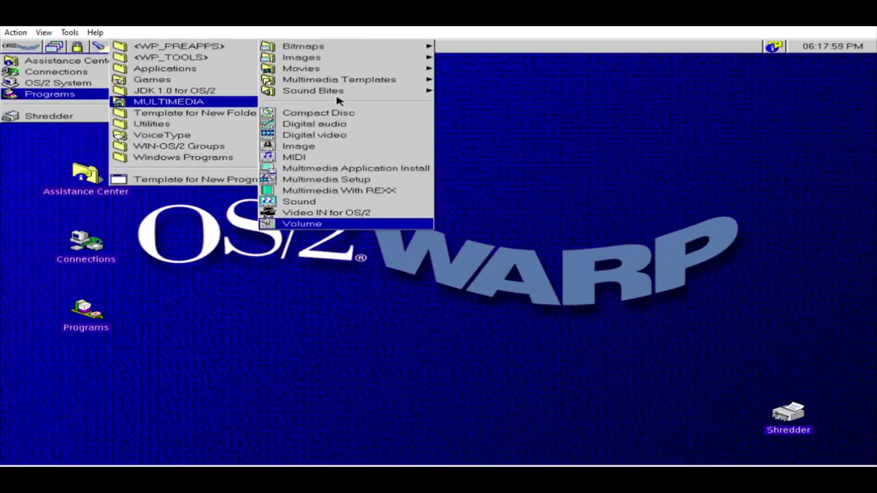
{"action": "left_click", "coordinate": [326, 158]}
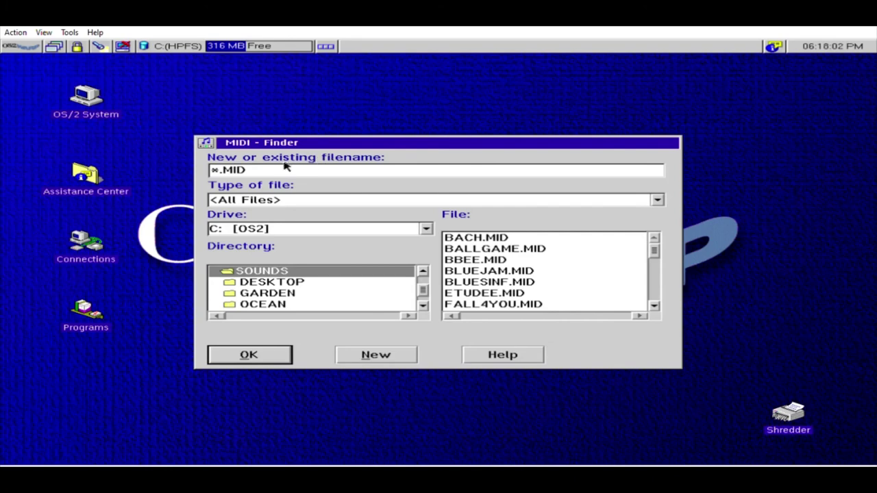
- Load IBMRALLY.MID from the SOUNDS directory, start its playback in the editor and close that editor
{"action": "left_click", "coordinate": [655, 306]}
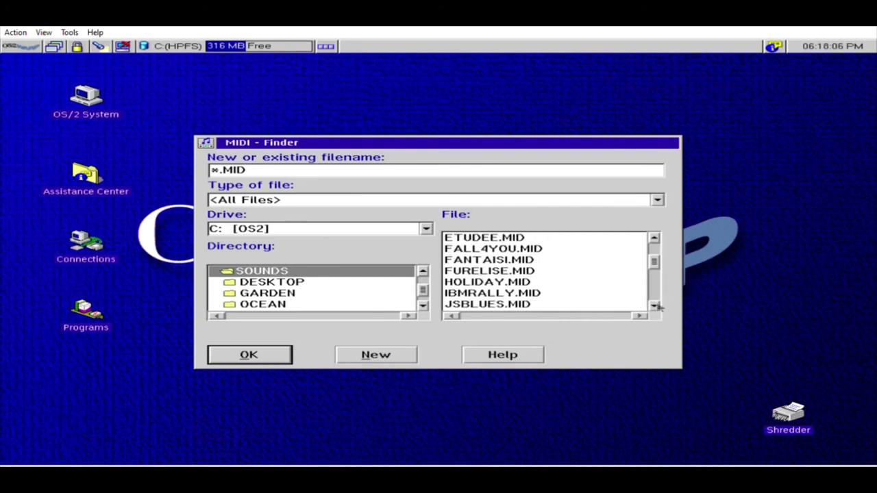
{"action": "left_click", "coordinate": [452, 282]}
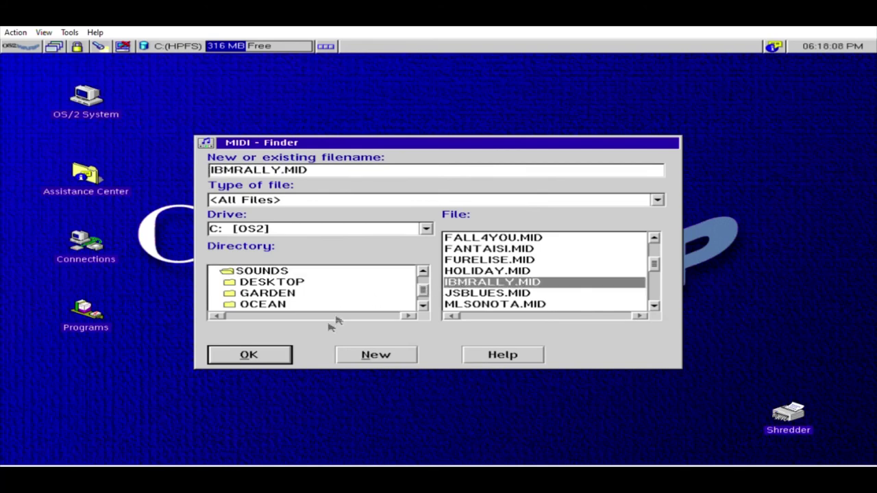
{"action": "left_click", "coordinate": [251, 357]}
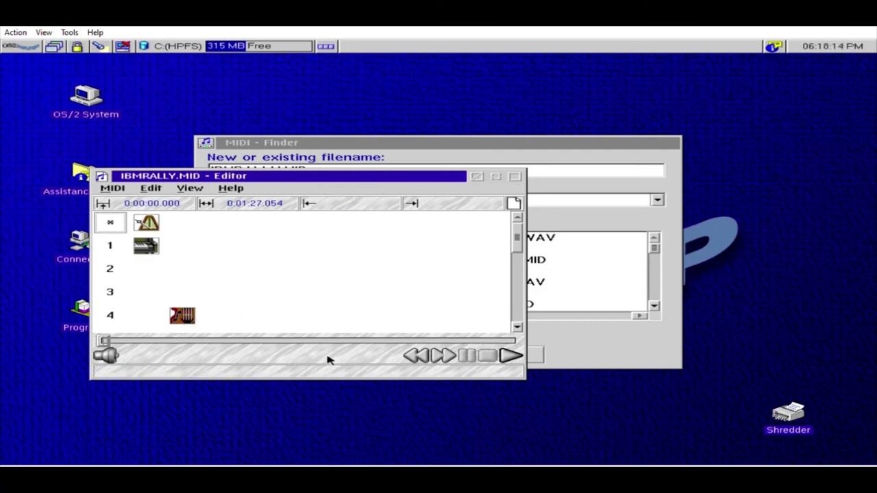
{"action": "left_click", "coordinate": [512, 356]}
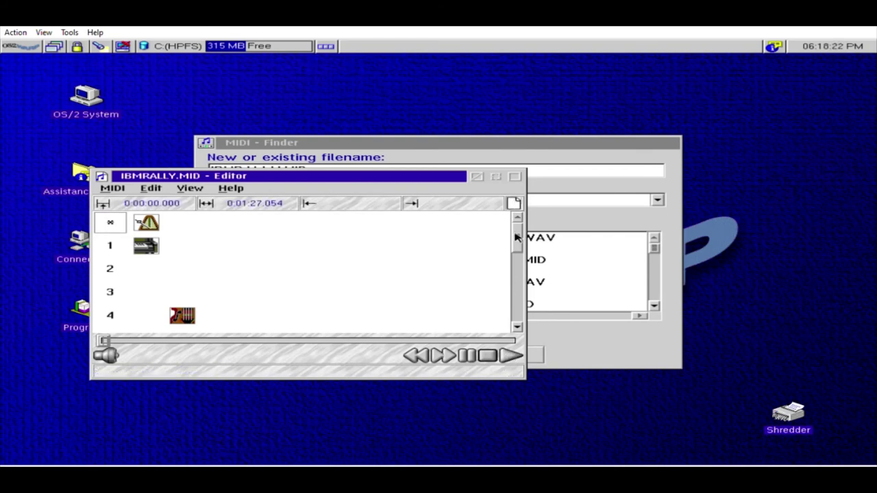
{"action": "left_click", "coordinate": [478, 177]}
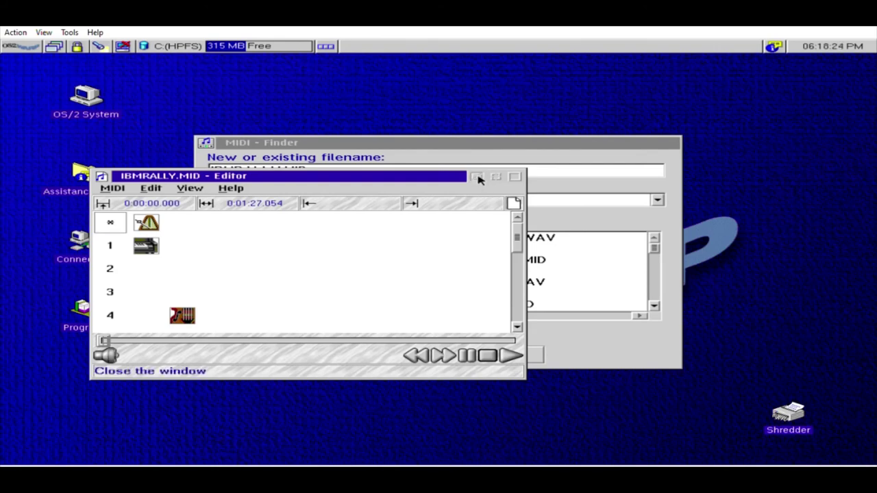
- Load BEEOONG.WAV from the SOUNDS directory, play it in the audio editor and close that editor
{"action": "left_click", "coordinate": [482, 238]}
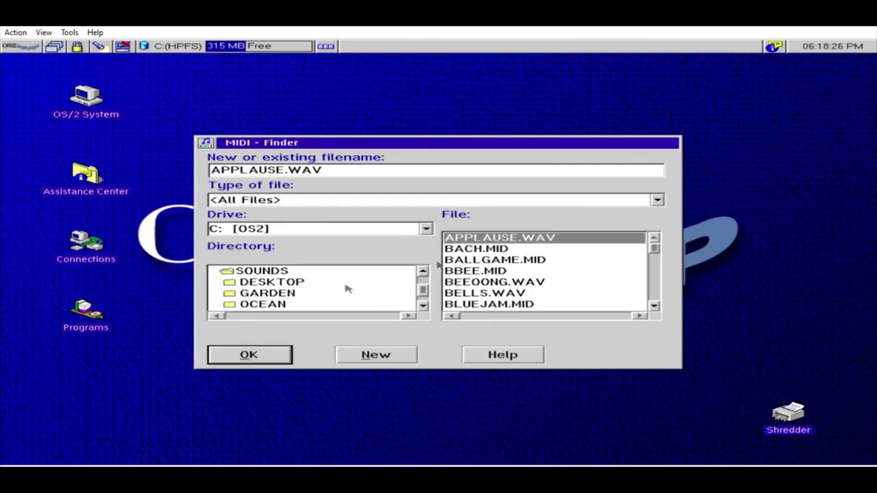
{"action": "left_click", "coordinate": [523, 294]}
{"action": "left_click", "coordinate": [519, 282]}
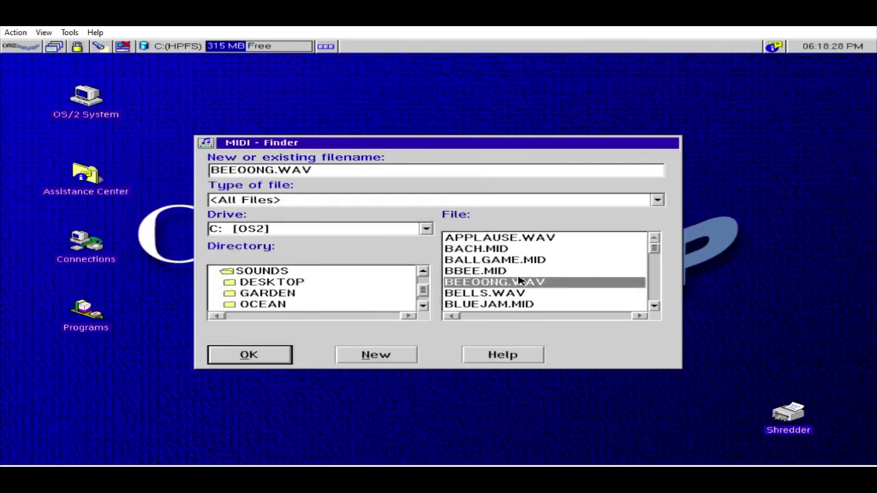
{"action": "left_click", "coordinate": [288, 353]}
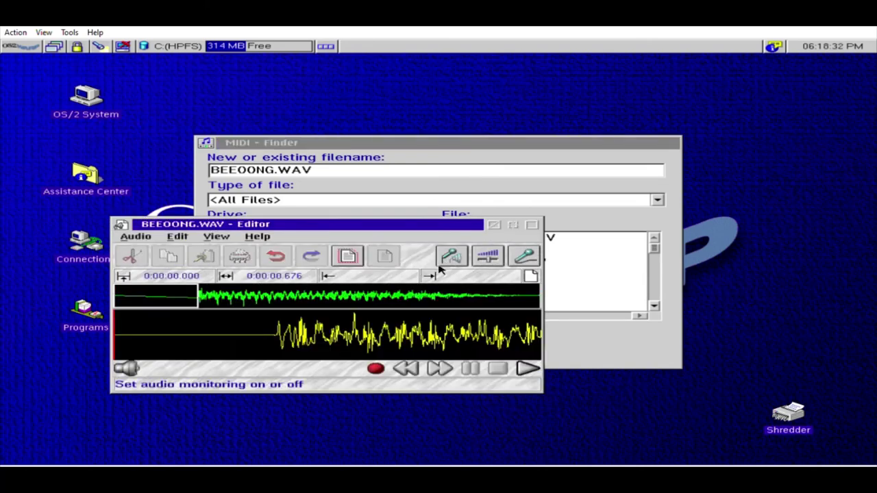
{"action": "left_click", "coordinate": [527, 369]}
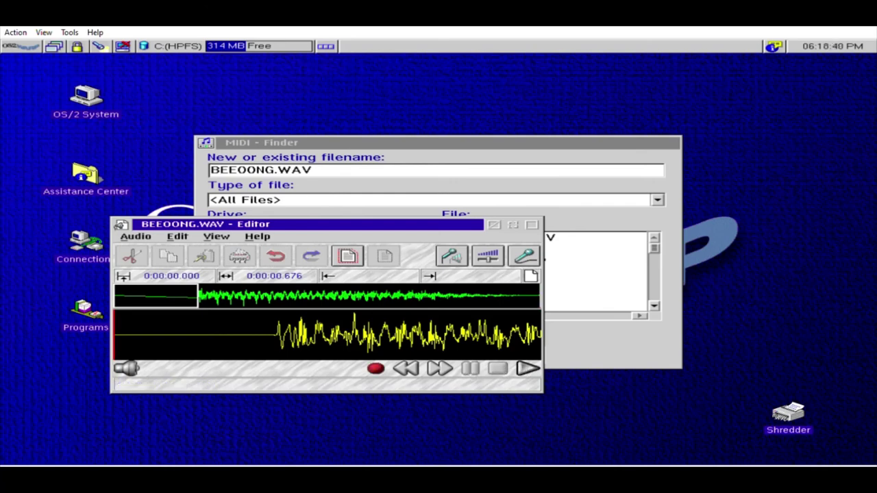
{"action": "left_click", "coordinate": [531, 225]}
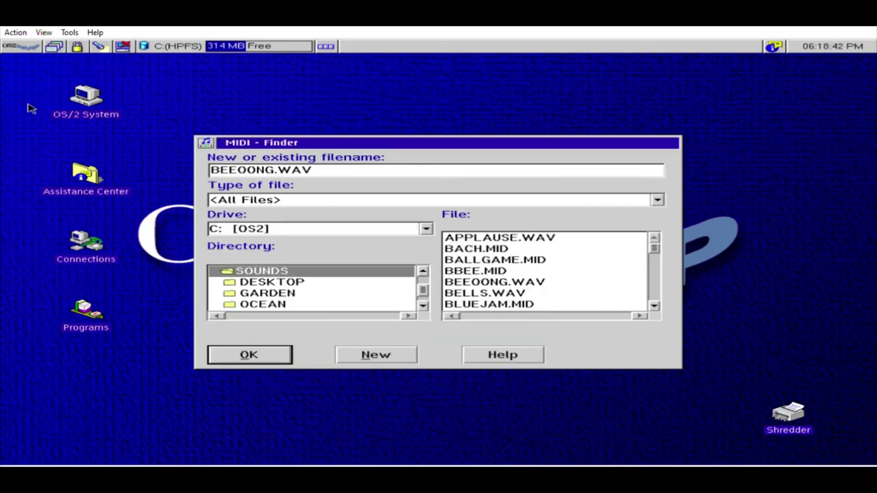
- Open the Sound properties from MULTIMEDIA under Programs
{"action": "left_click", "coordinate": [31, 45]}
{"action": "mouse_move", "coordinate": [66, 94]}
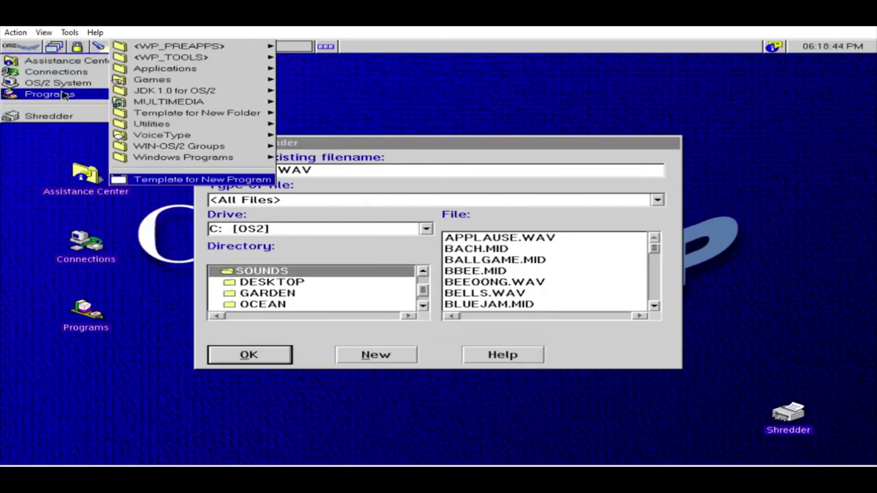
{"action": "mouse_move", "coordinate": [135, 106]}
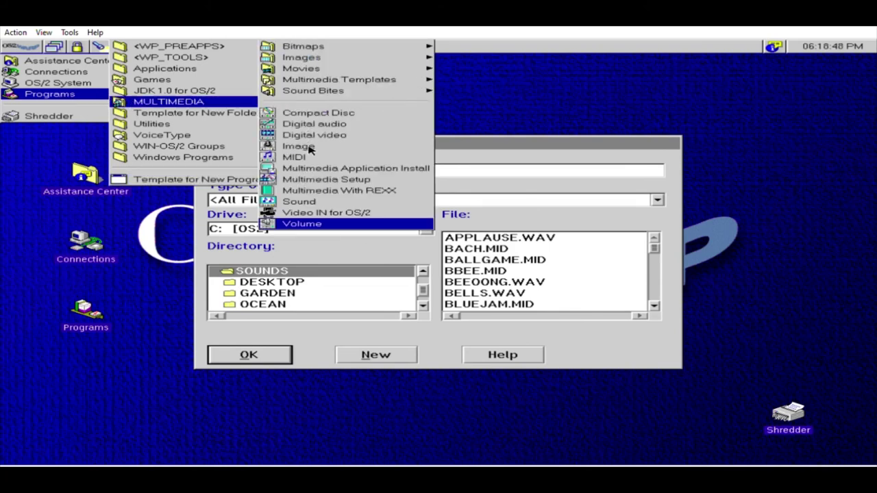
{"action": "left_click", "coordinate": [299, 202]}
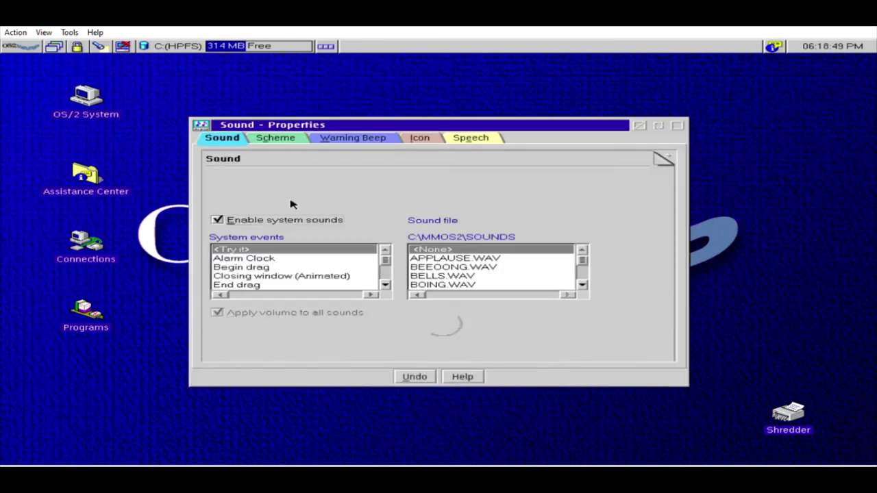
- Play the sound files BEEOONG.WAV and BELLS.WAV for the <Try it> system event
{"action": "left_click", "coordinate": [513, 276]}
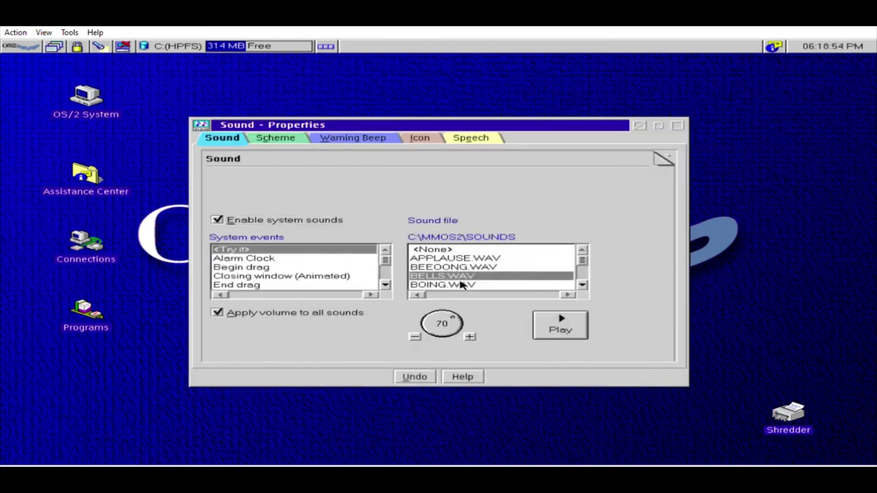
{"action": "left_click", "coordinate": [459, 268]}
{"action": "left_click", "coordinate": [584, 322]}
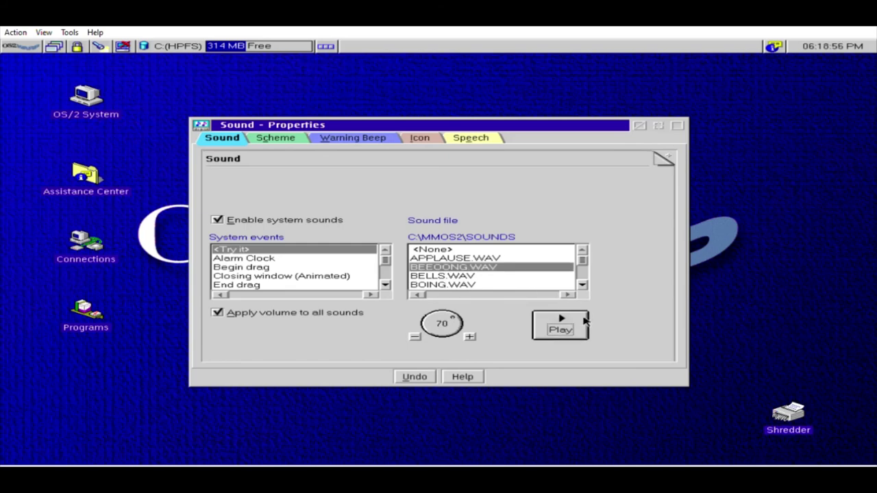
{"action": "left_click", "coordinate": [494, 276]}
{"action": "left_click", "coordinate": [559, 322]}
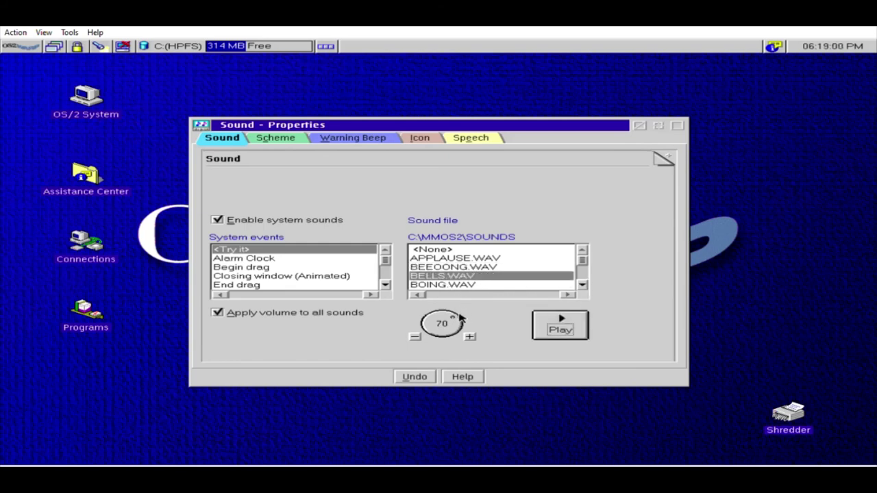
- Set the volume for all system sounds to 100 and play BELLS.WAV again
{"action": "left_click_drag", "start_coordinate": [461, 318], "coordinate": [452, 342]}
{"action": "left_click", "coordinate": [551, 327]}
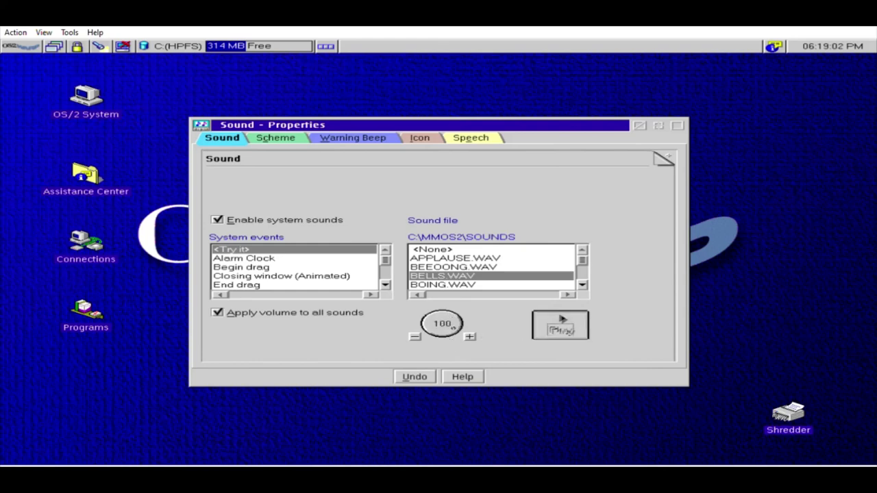
{"action": "left_click", "coordinate": [558, 322]}
{"action": "left_click", "coordinate": [568, 333]}
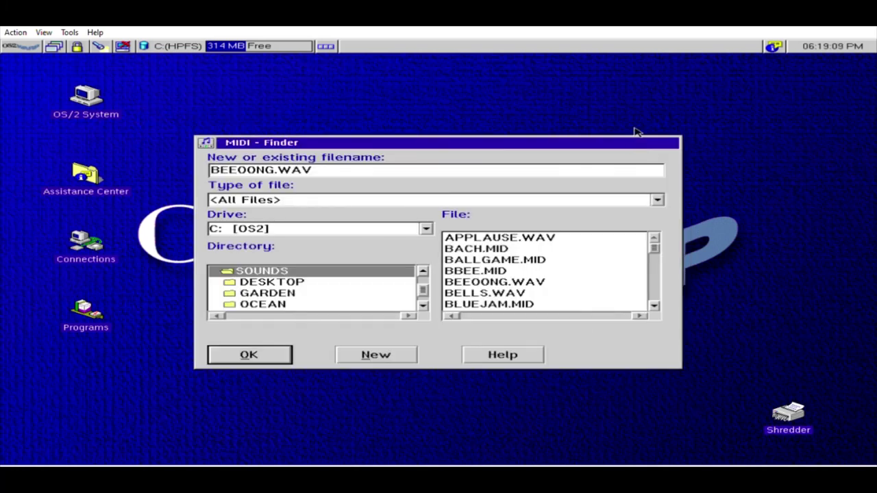
- Reopen BEEOONG.WAV in the audio editor from the MIDI Finder and close the editor
{"action": "left_click", "coordinate": [253, 354]}
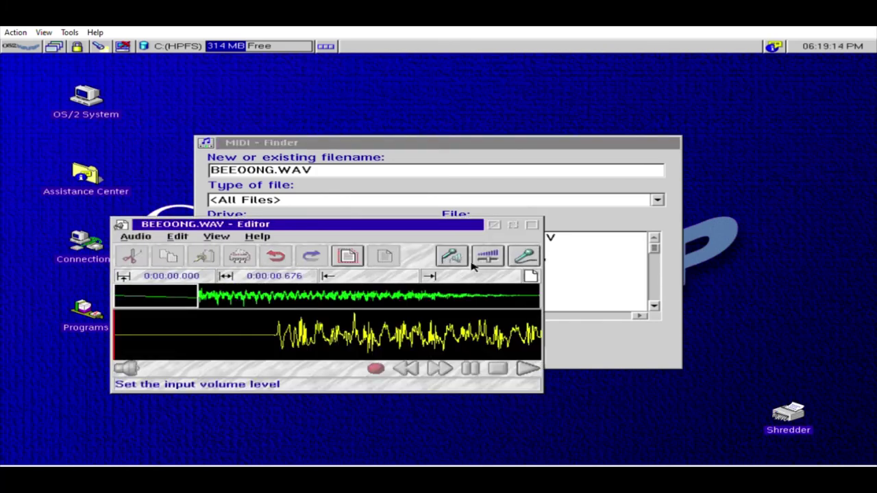
{"action": "left_click", "coordinate": [494, 227]}
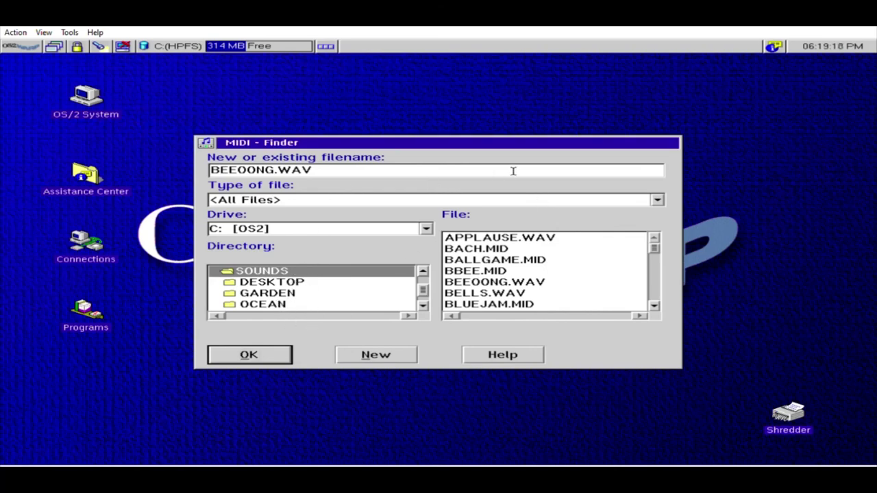
{"action": "left_click", "coordinate": [137, 274]}
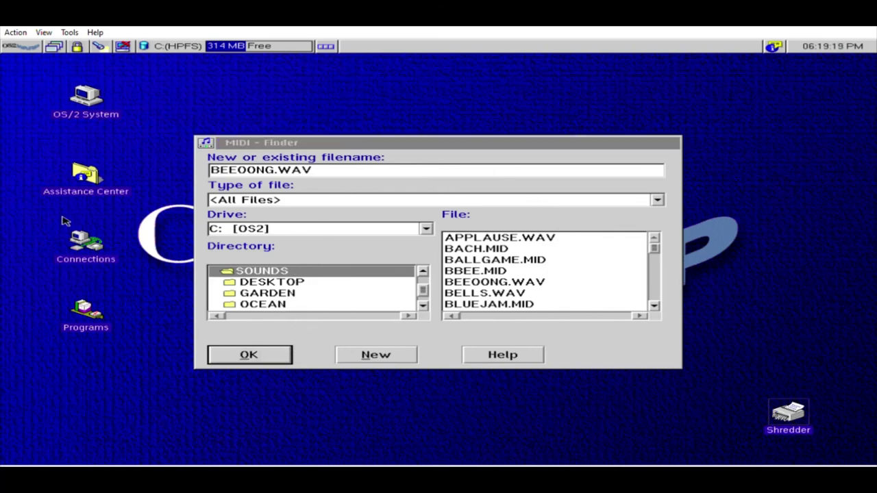
- Shut down OS/2, confirming the shutdown and discarding the changes to the untitled file
{"action": "left_click", "coordinate": [5, 44]}
{"action": "left_click", "coordinate": [121, 46]}
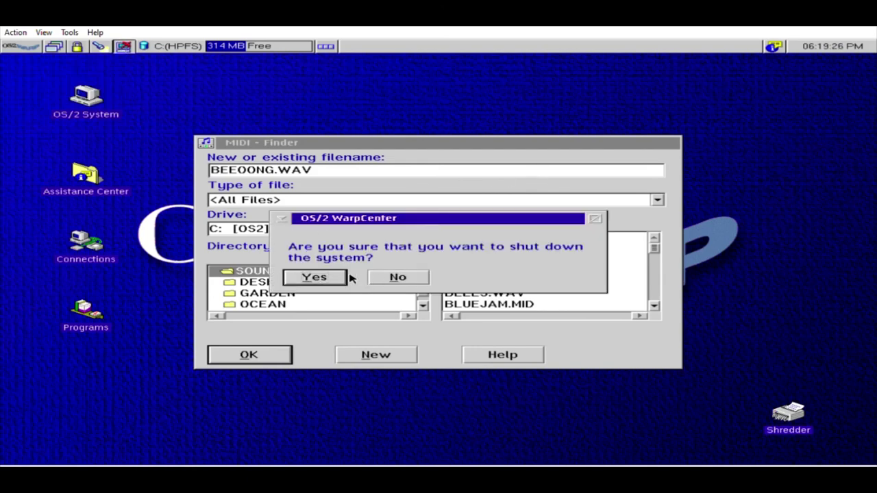
{"action": "left_click", "coordinate": [329, 278]}
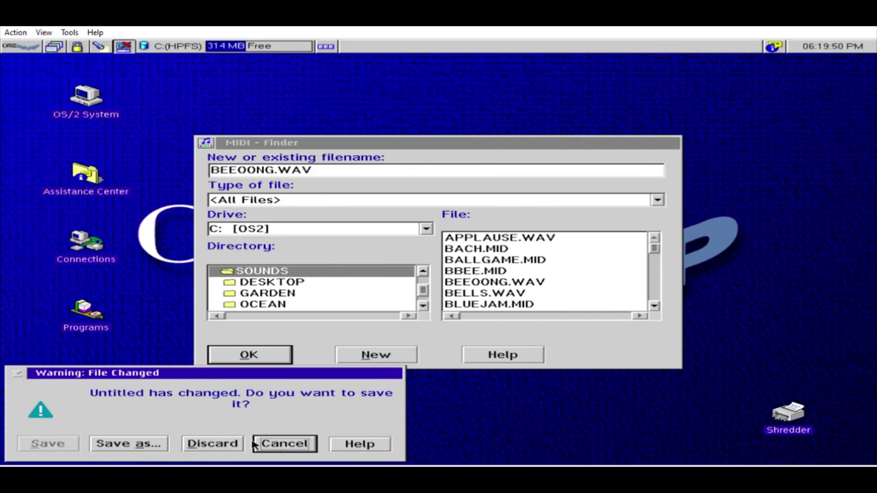
{"action": "left_click", "coordinate": [227, 445]}
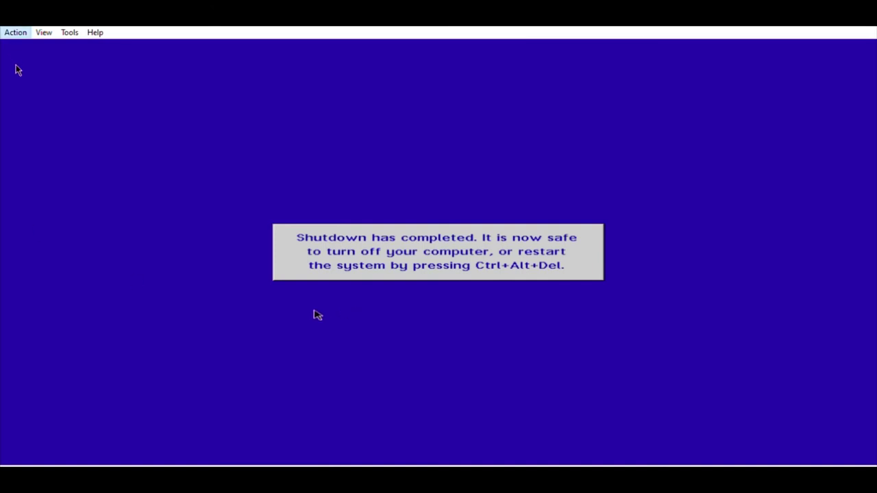
- Restart the computer from the completed shutdown screen
{"action": "key", "text": "ctrl+alt+End"}
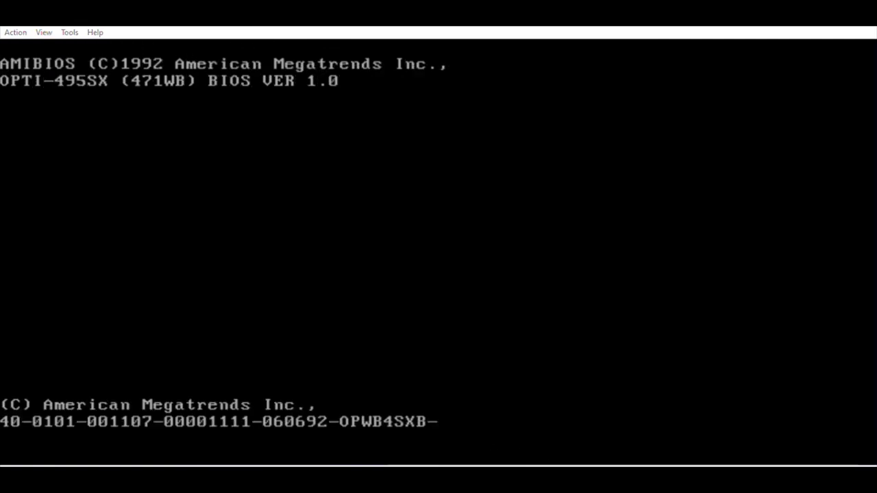
{"action": "key", "text": "Delete"}
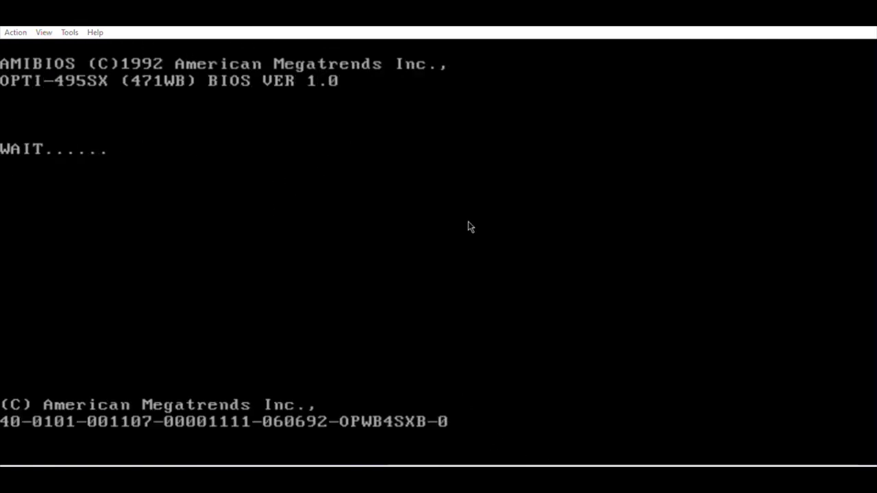